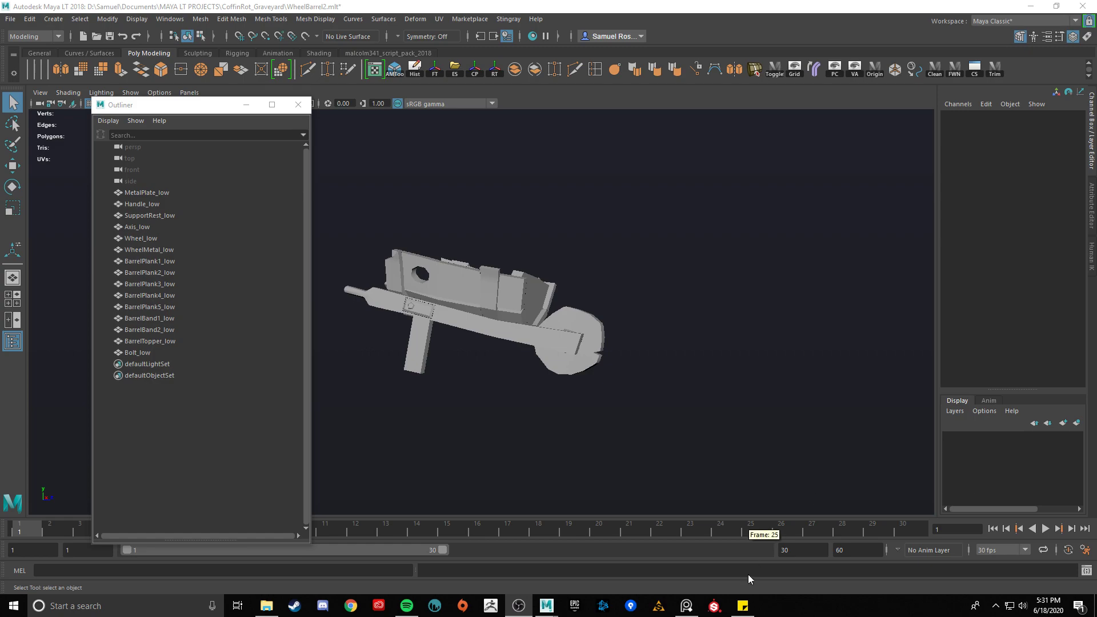
Step: Bring up the reference board and examine the two wooden wheelbarrow photos
left_click(686, 605)
right_click_drag(725, 430, 792, 407)
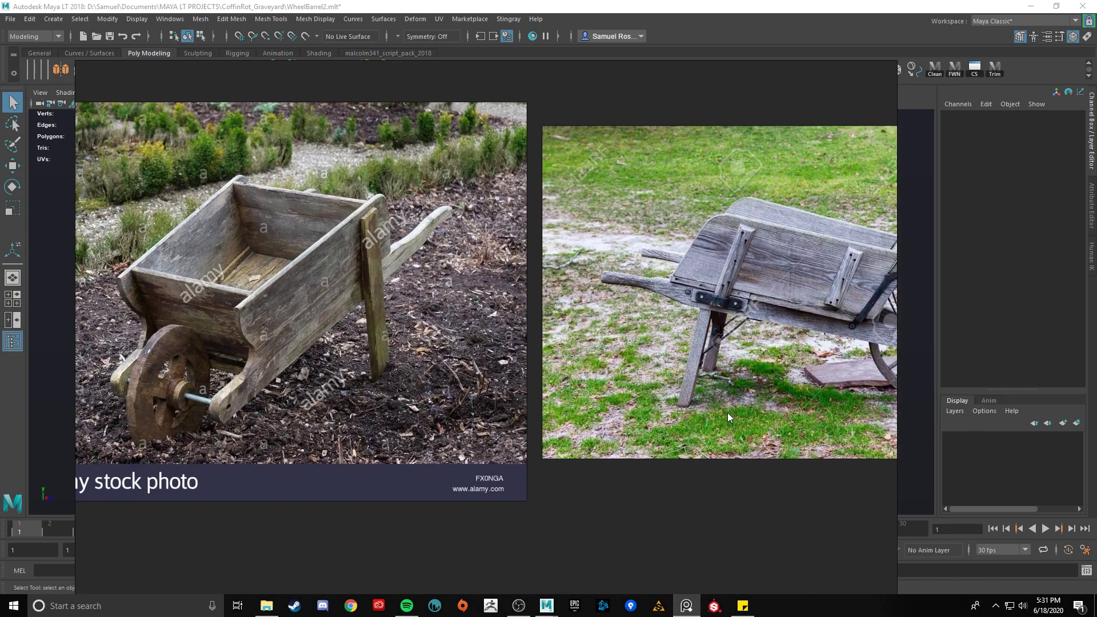
scroll(697, 403, "down", 3)
scroll(689, 443, "up", 1)
middle_click_drag(700, 443, 633, 434)
scroll(657, 433, "down", 1)
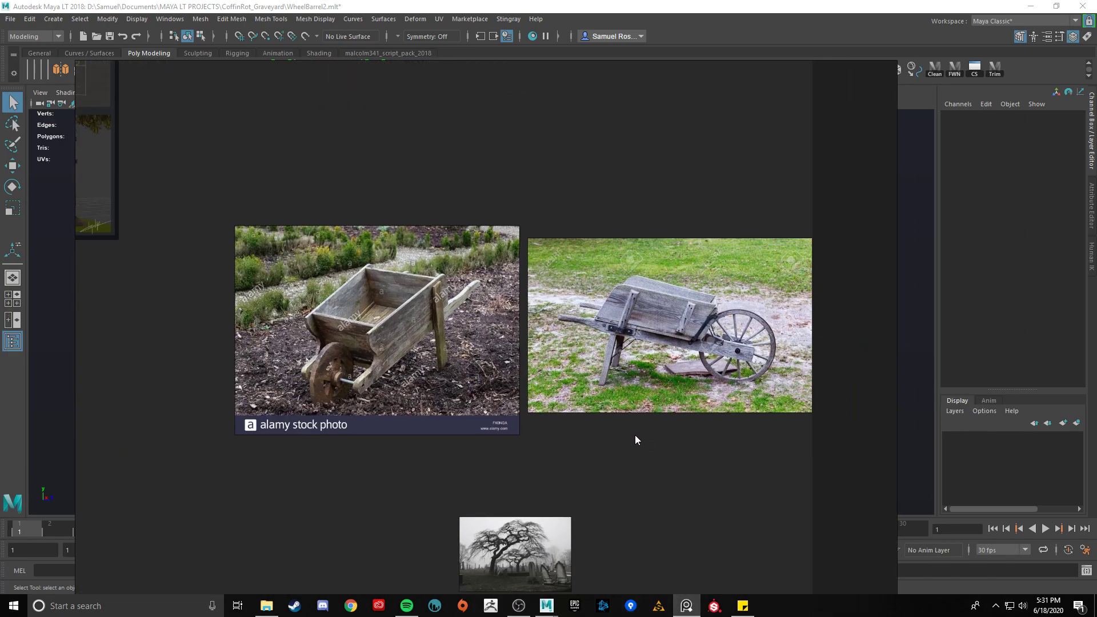
Step: Survey the whole reference board, examining the cemetery fence, gate, gravestone and mausoleum images
right_click_drag(656, 434, 651, 424)
scroll(522, 405, "down", 4)
middle_click_drag(389, 355, 674, 351)
middle_click_drag(396, 300, 504, 311)
scroll(533, 289, "down", 1)
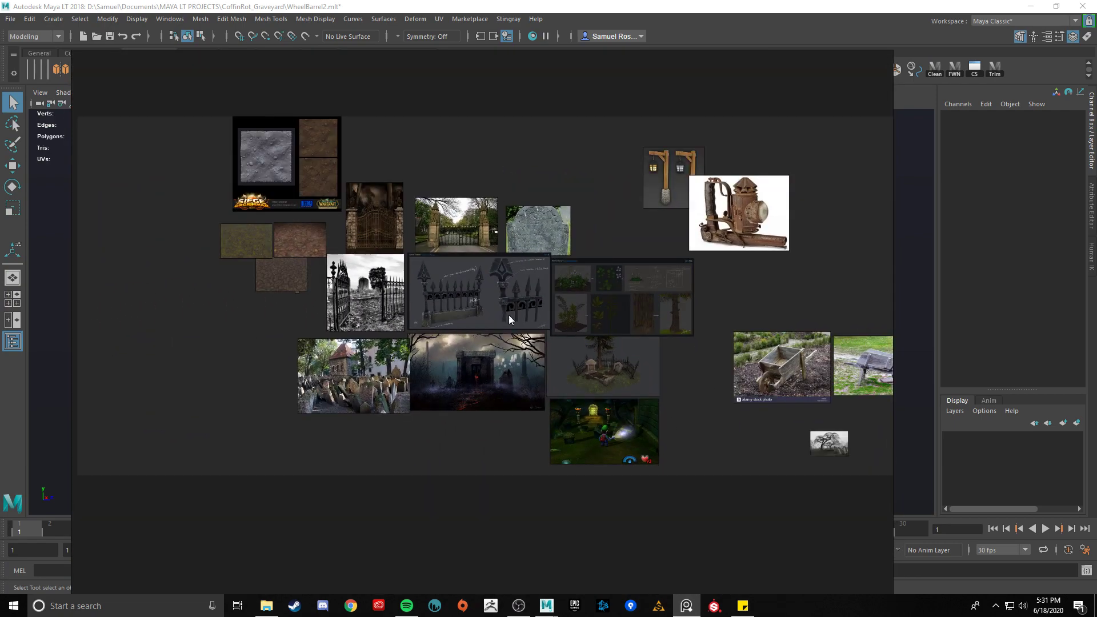
scroll(508, 317, "up", 5)
middle_click_drag(512, 400, 578, 531)
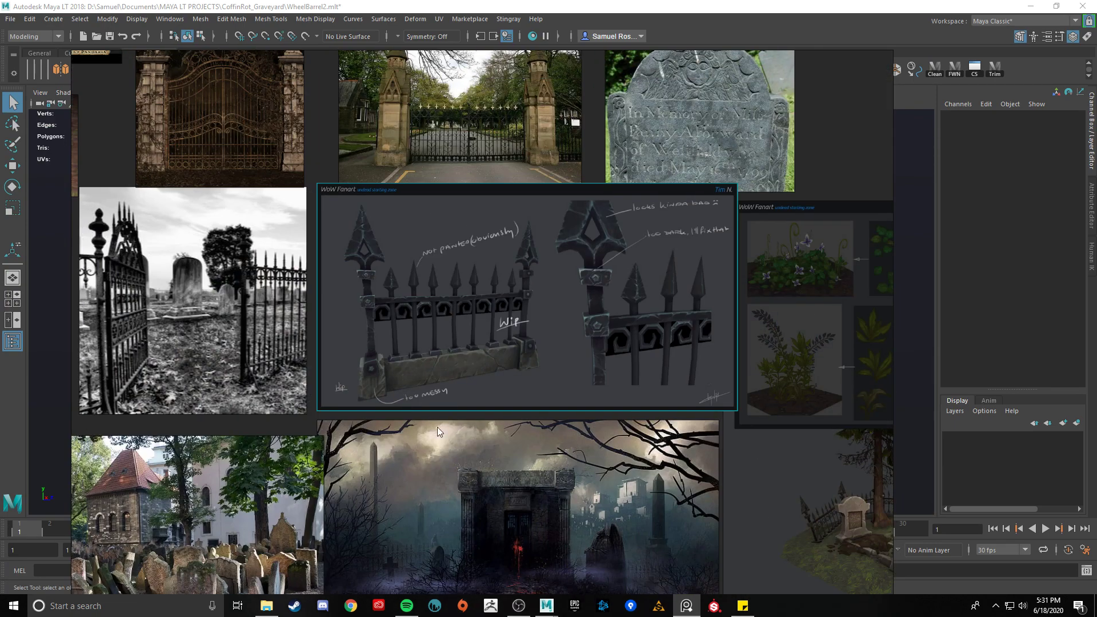
scroll(357, 207, "up", 2)
scroll(425, 235, "down", 6)
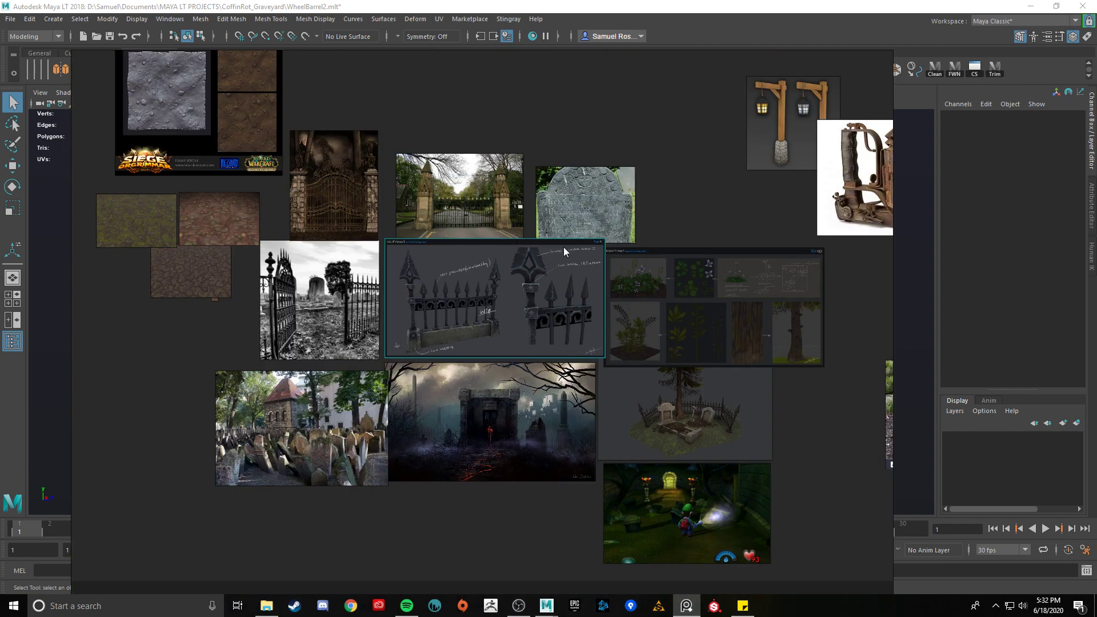
scroll(523, 334, "down", 2)
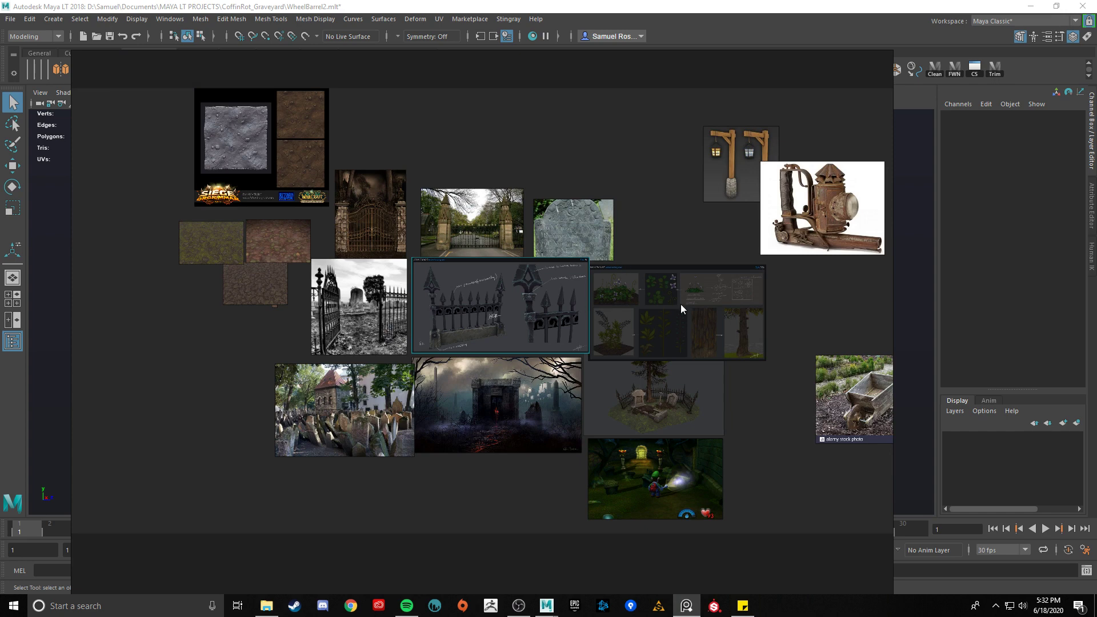
Step: Review the two wheelbarrow photos again, move the reference board off the model, and return to Maya LT
middle_click_drag(720, 392, 592, 388)
scroll(599, 385, "up", 5)
middle_click_drag(849, 402, 646, 333)
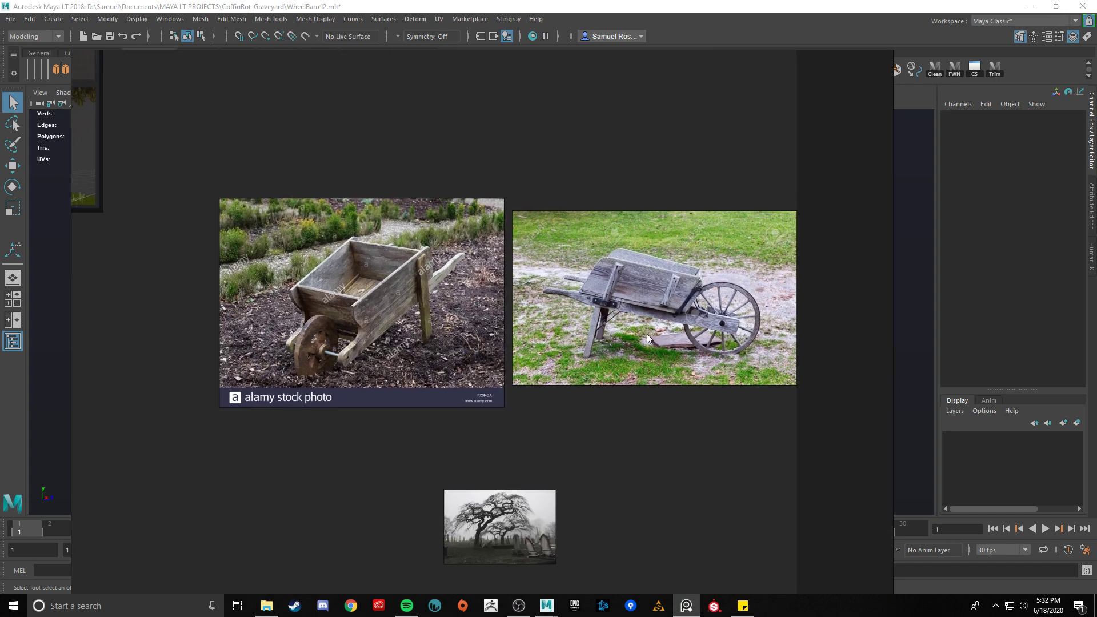
right_click_drag(622, 297, 656, 273)
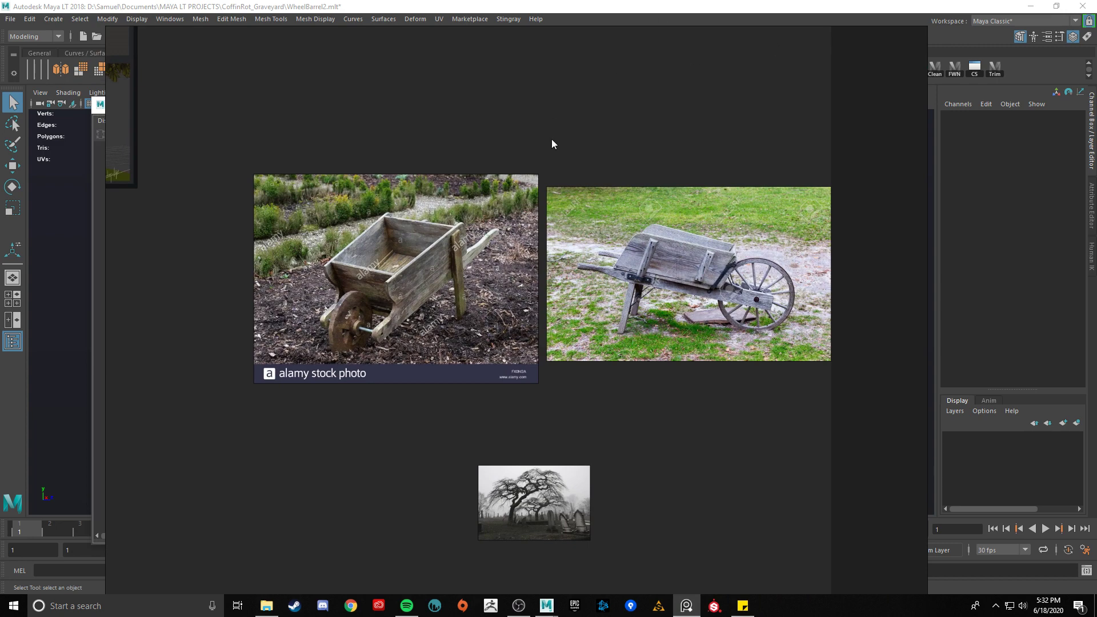
right_click_drag(756, 150, 140, 191)
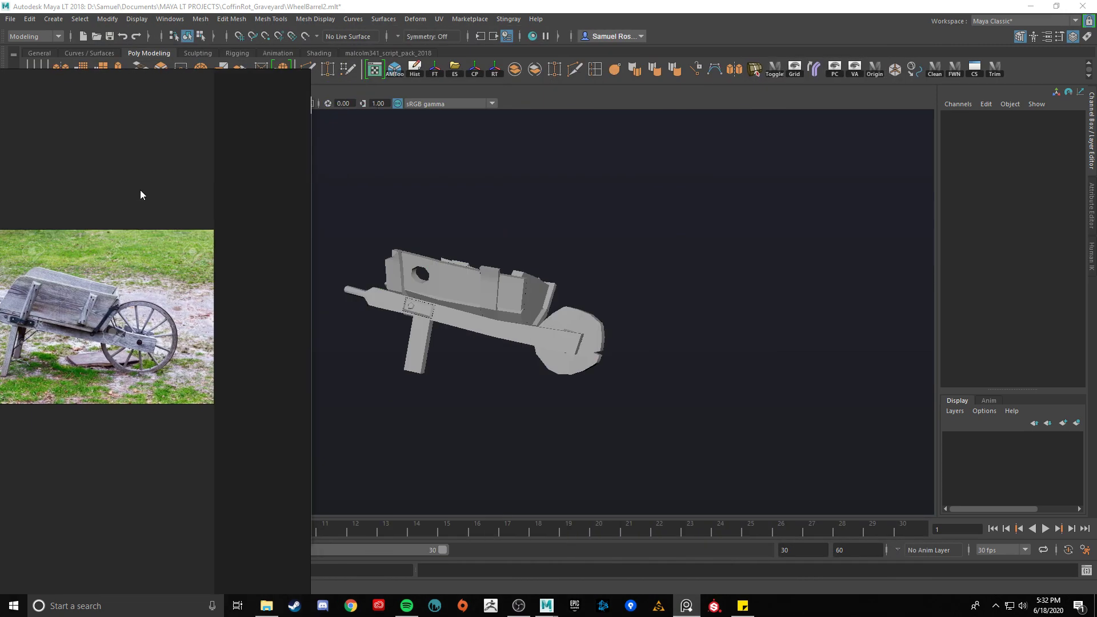
left_click(512, 309)
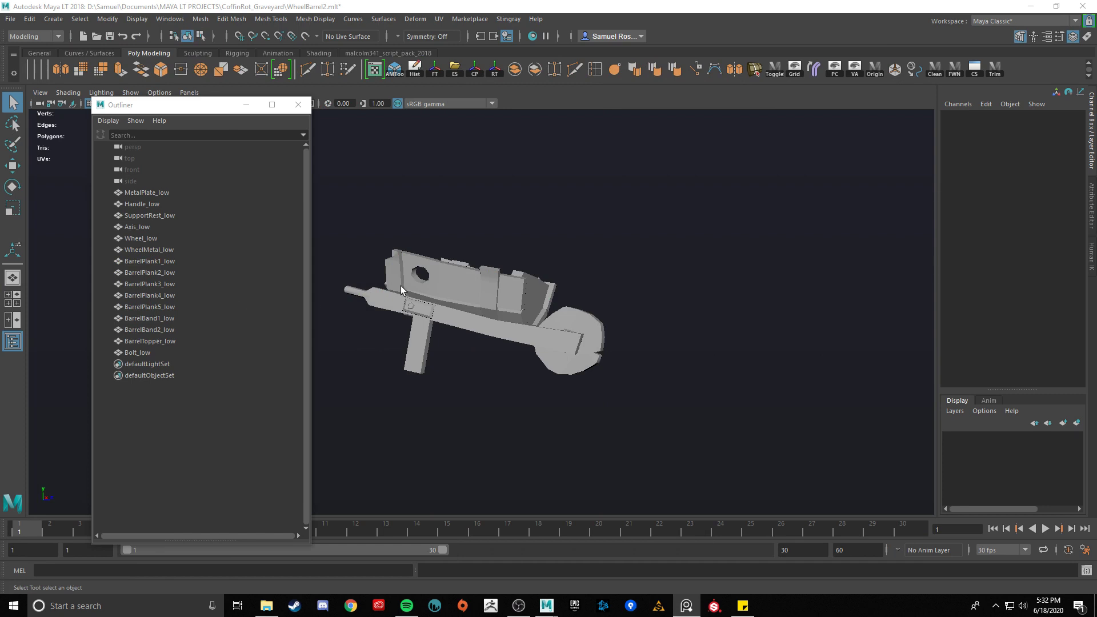
Step: Examine the wheelbarrow model from the side, front and back, including its planks, wheel and interior
left_click(525, 310)
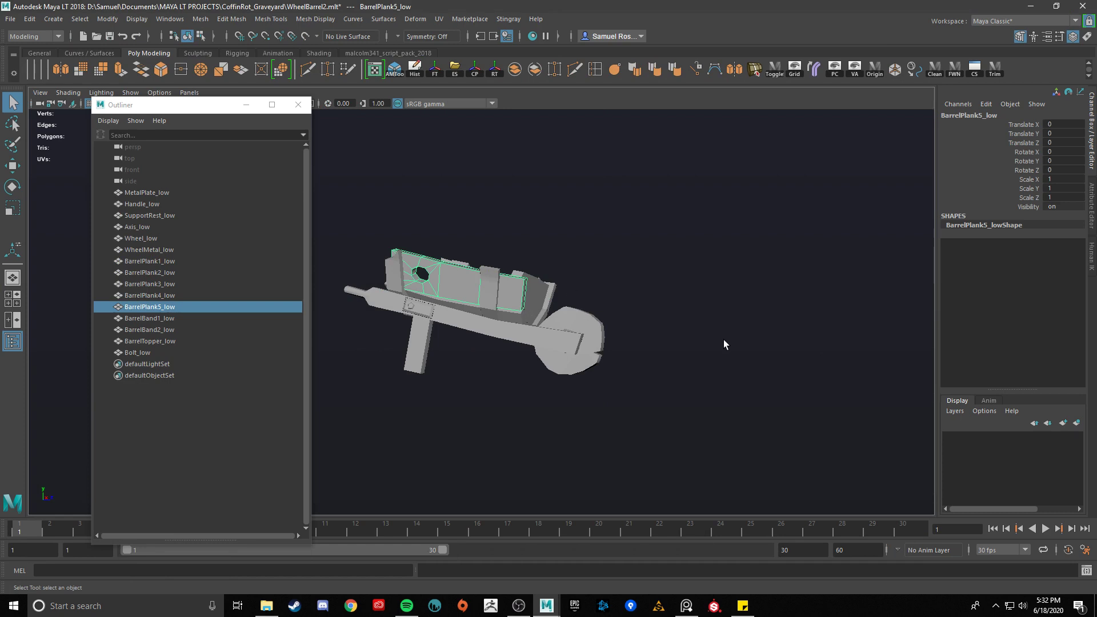
left_click_drag(725, 344, 533, 345, "alt")
left_click_drag(532, 344, 439, 240)
left_click(652, 270)
left_click_drag(652, 270, 524, 325, "alt")
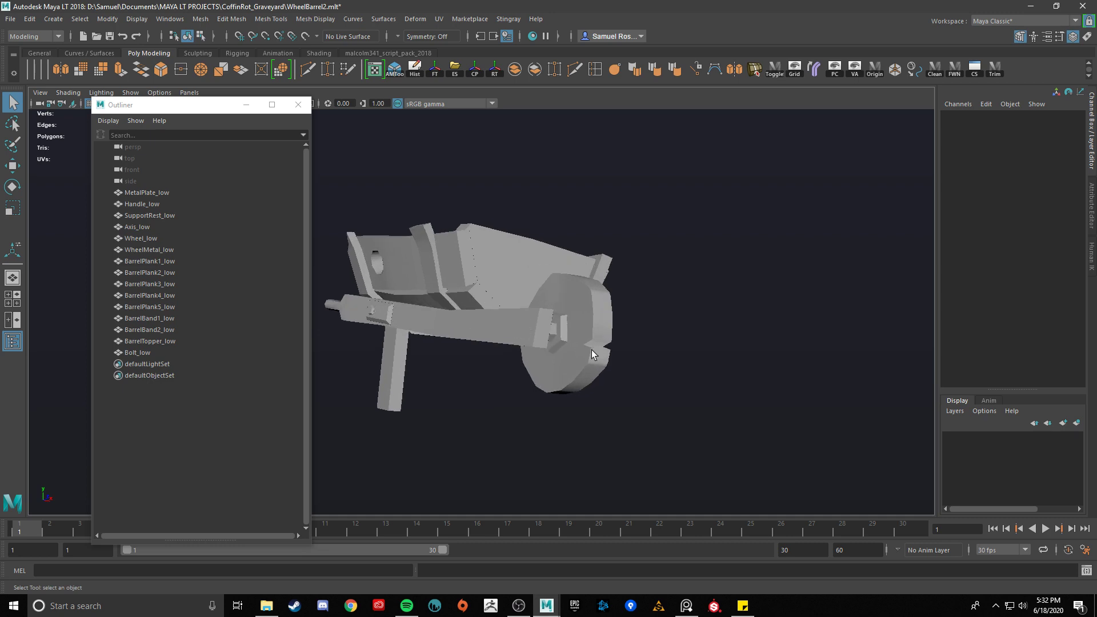
left_click_drag(503, 371, 738, 352, "alt")
scroll(674, 317, "up", 3)
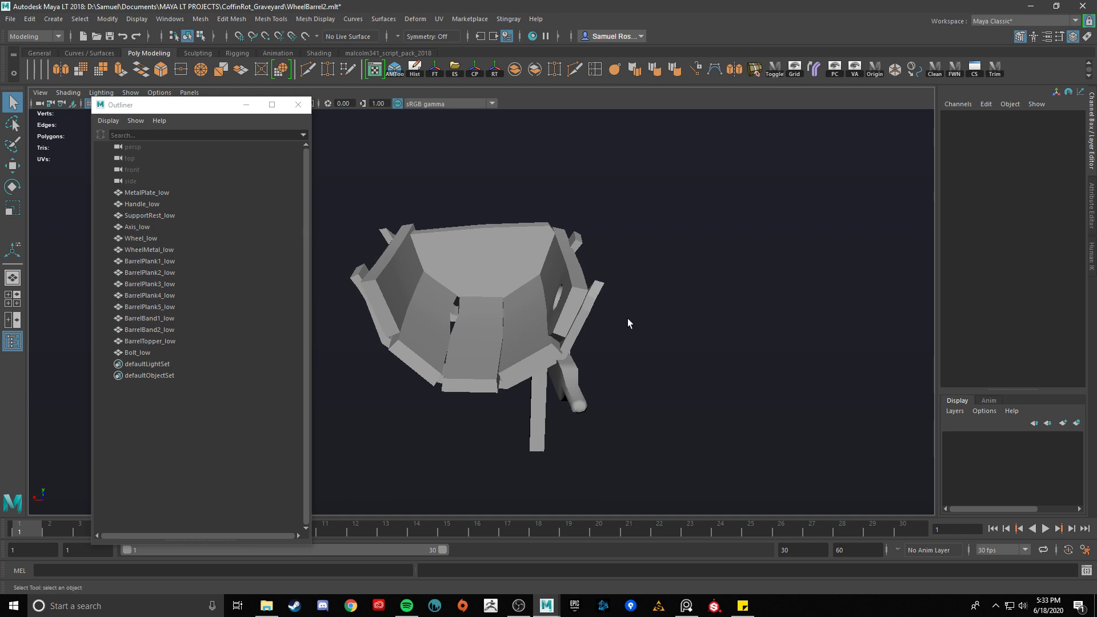
left_click_drag(628, 319, 634, 357, "alt")
Step: Select all wheelbarrow pieces and close the Outliner to read the polygon statistics
left_click_drag(764, 409, 320, 167)
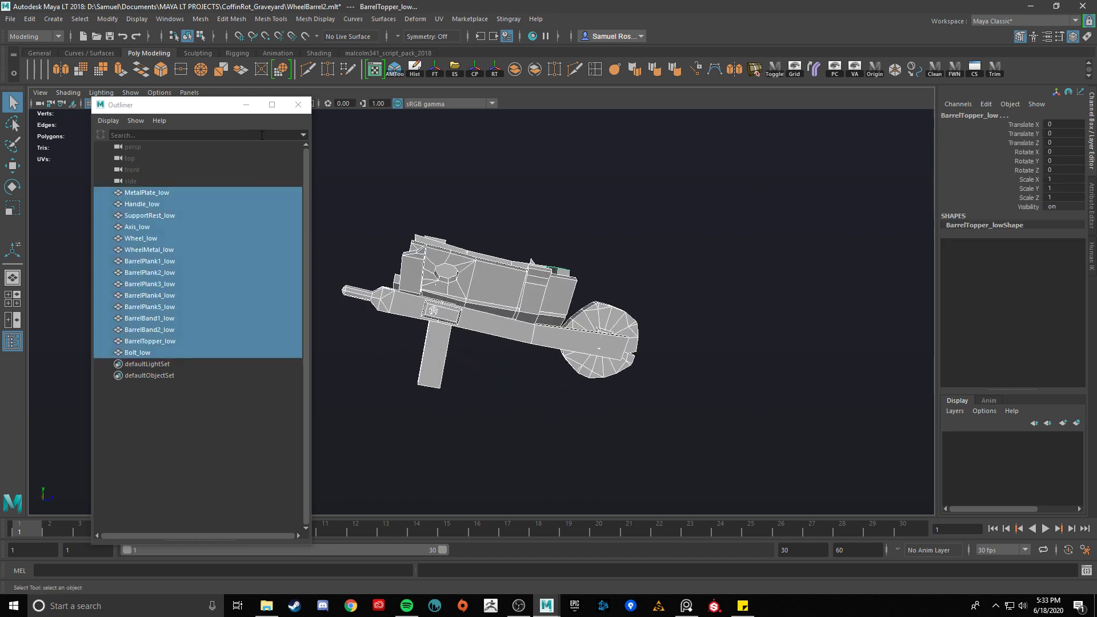
left_click_drag(599, 265, 516, 277, "alt")
right_click_drag(517, 276, 577, 286, "alt")
left_click_drag(577, 286, 684, 318, "alt")
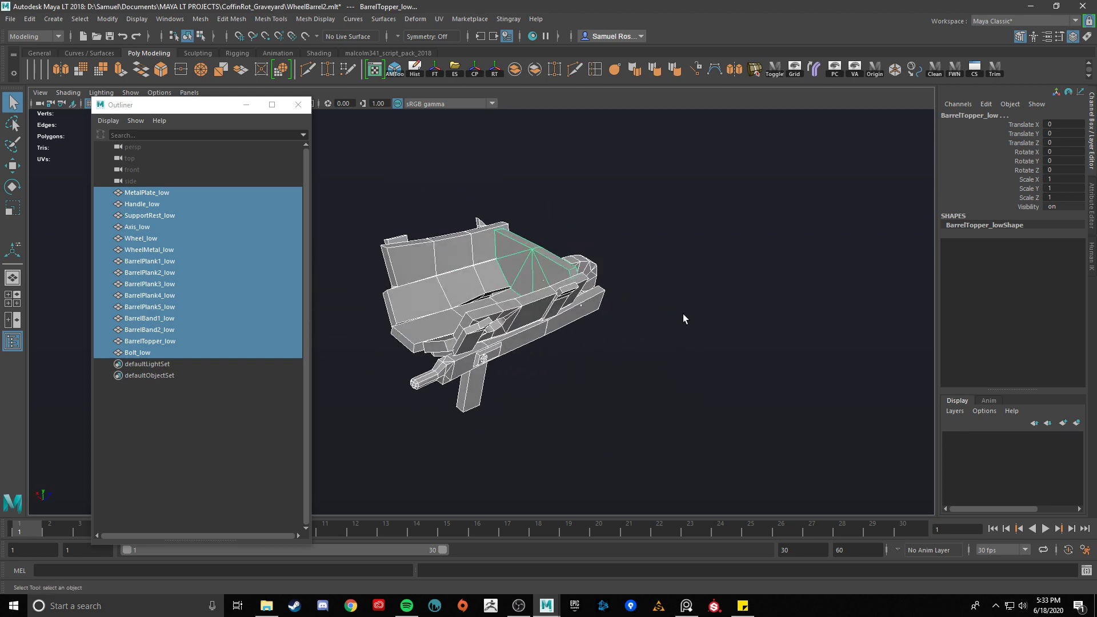
left_click(297, 104)
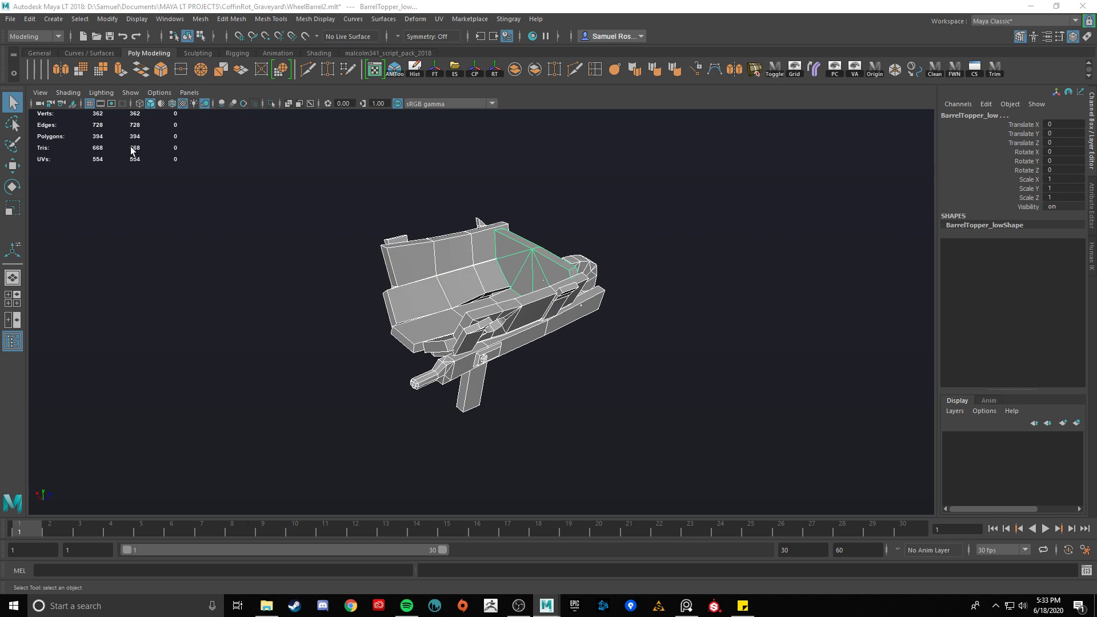
Step: Reopen the Outliner, clear the selection, and close the Outliner again to uncover the polygon statistics
left_click(12, 341)
left_click_drag(168, 176, 140, 116)
left_click(710, 346)
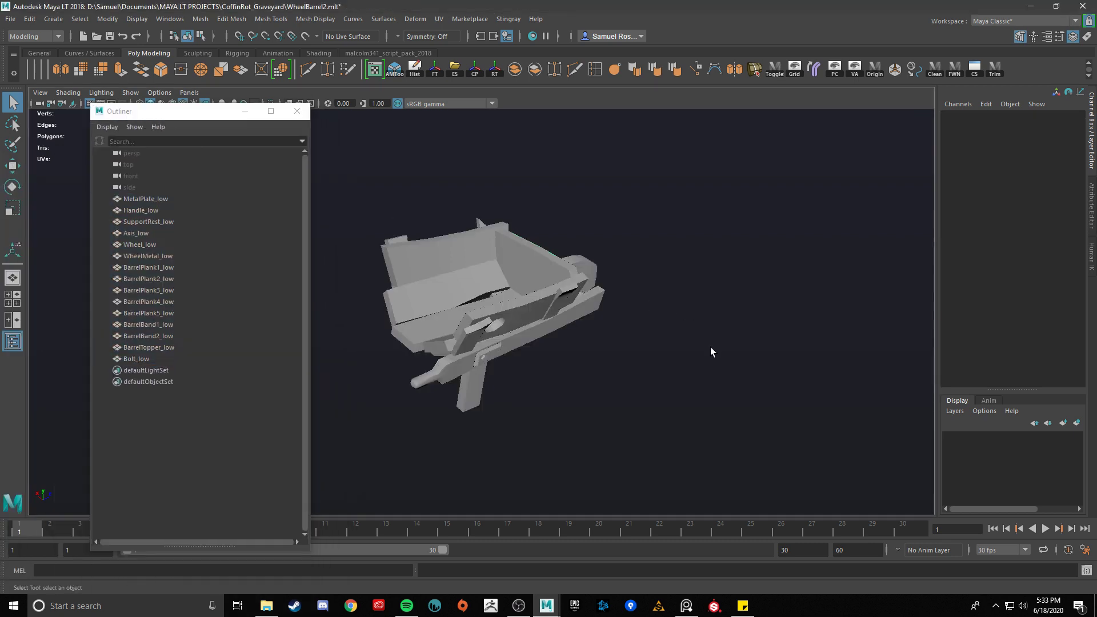
left_click(135, 126)
left_click(158, 127)
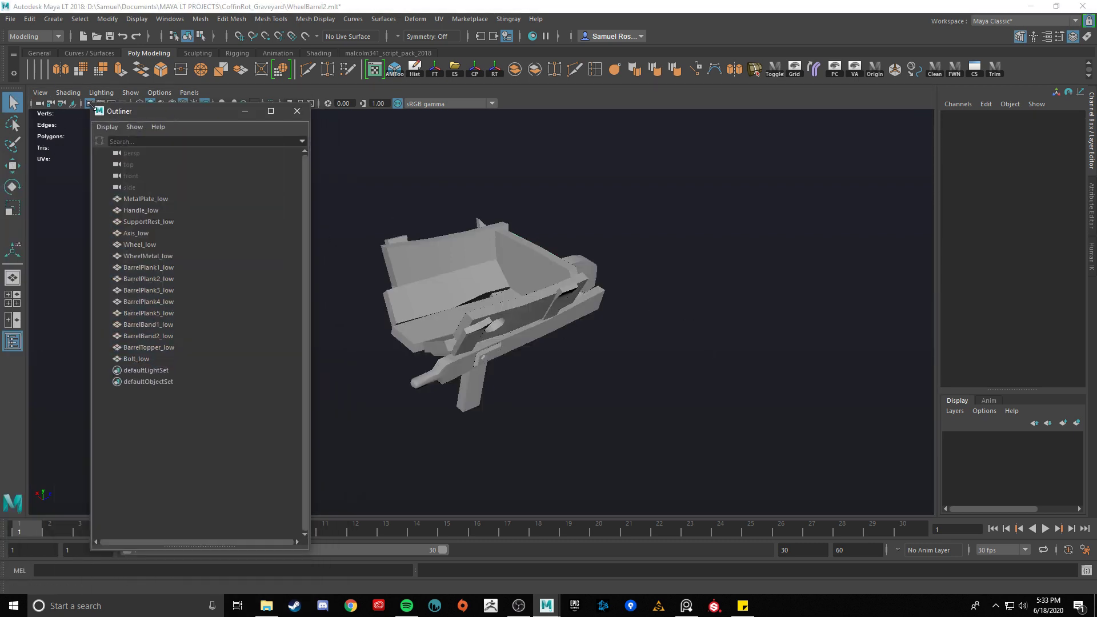
left_click_drag(133, 112, 307, 126)
left_click(470, 126)
Step: Select the wheel and frame it to inspect its notched rim and wireframe up close
left_click_drag(699, 393, 656, 341, "alt")
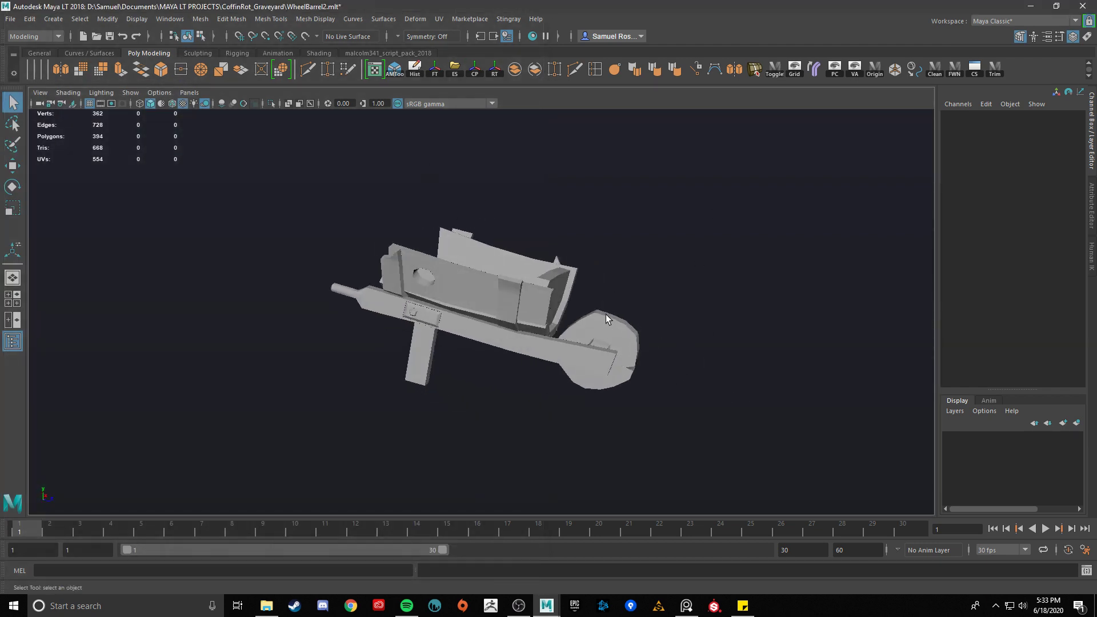
left_click(633, 343)
key("f")
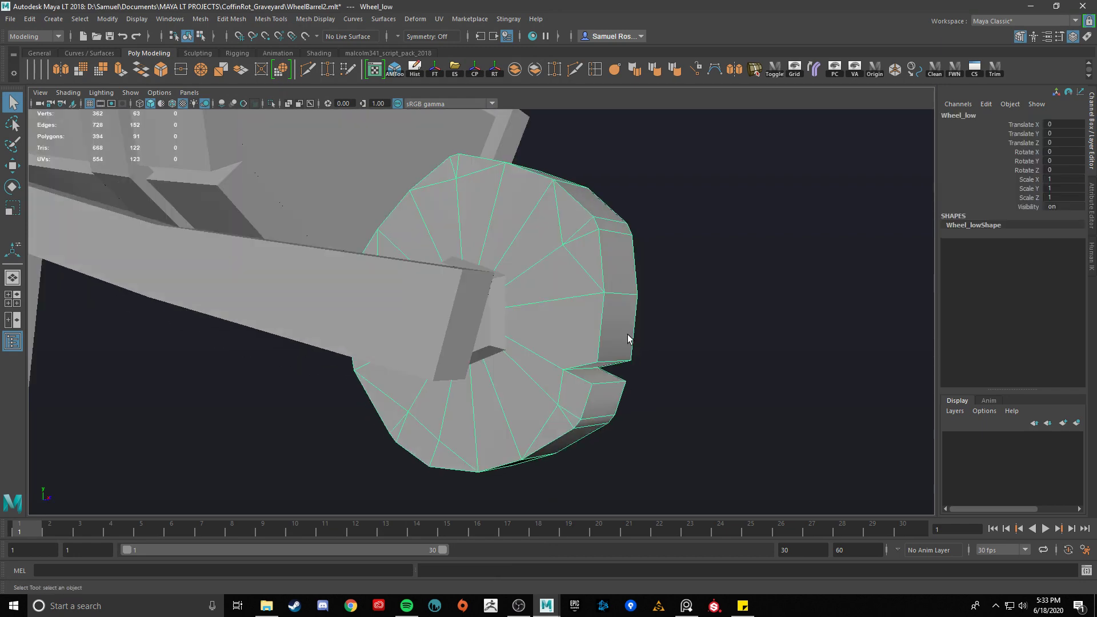
left_click_drag(631, 354, 562, 374, "alt")
Step: Isolate the handle beam to inspect its geometry, and restore the full wheelbarrow to view it in context
left_click(471, 375)
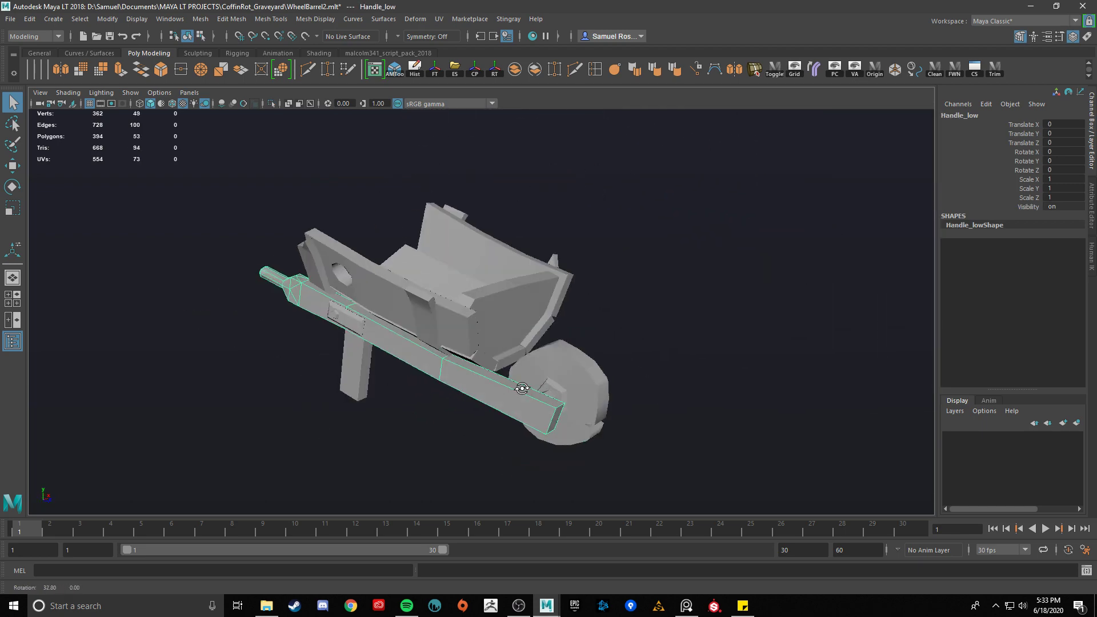
key("ctrl+1")
key("super")
left_click_drag(604, 411, 417, 328, "alt")
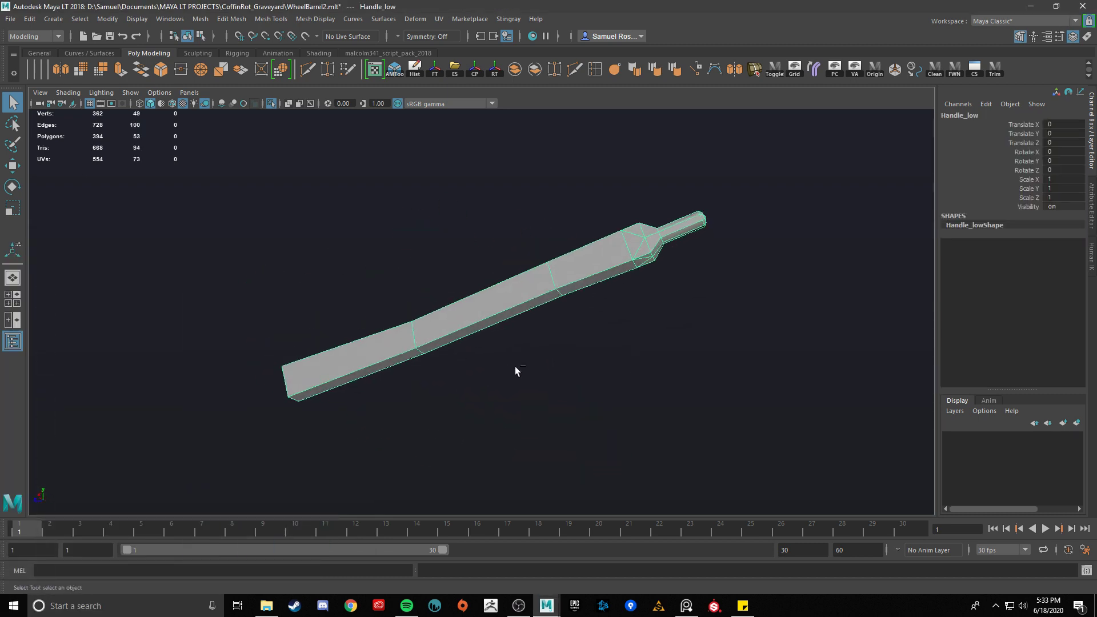
key("ctrl+1")
left_click_drag(515, 366, 506, 328, "alt")
left_click_drag(437, 283, 381, 271, "alt")
scroll(460, 343, "up", 5)
scroll(459, 343, "down", 2)
scroll(471, 303, "down", 4)
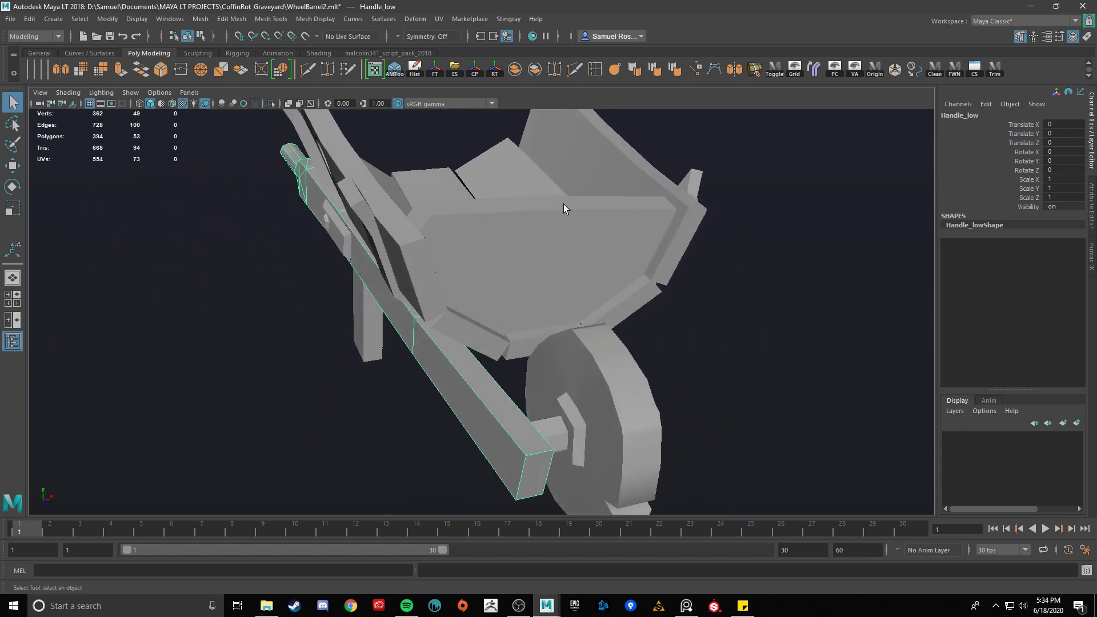
Step: Select the barrel planks one after another to inspect how each separate plank is modelled
left_click_drag(564, 204, 538, 298, "alt")
left_click(427, 245)
left_click(490, 221)
left_click(570, 217)
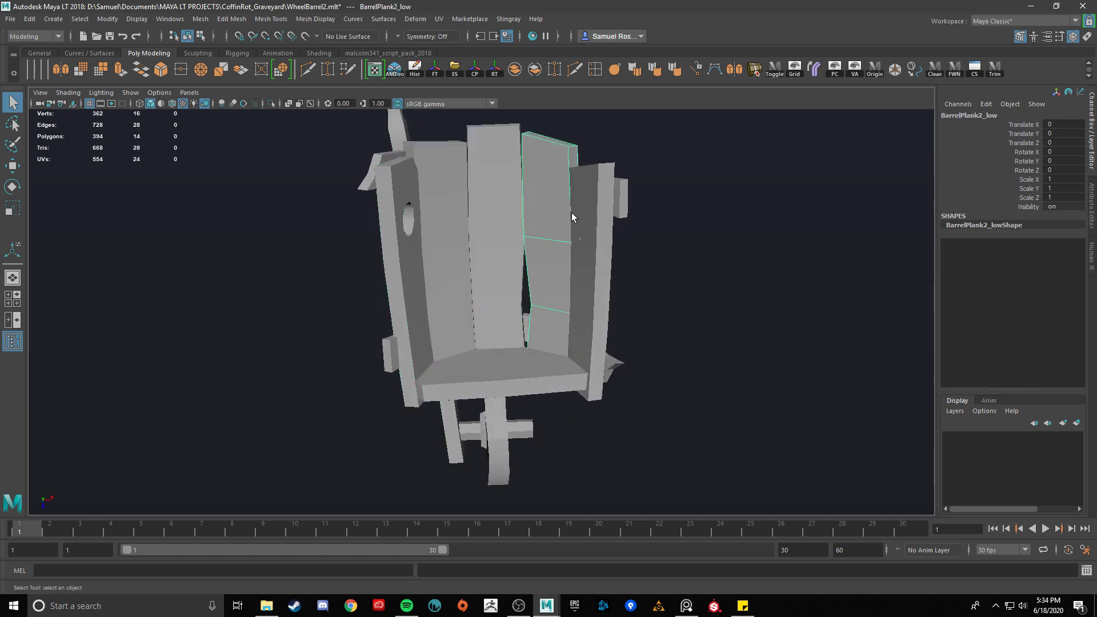
left_click(593, 217)
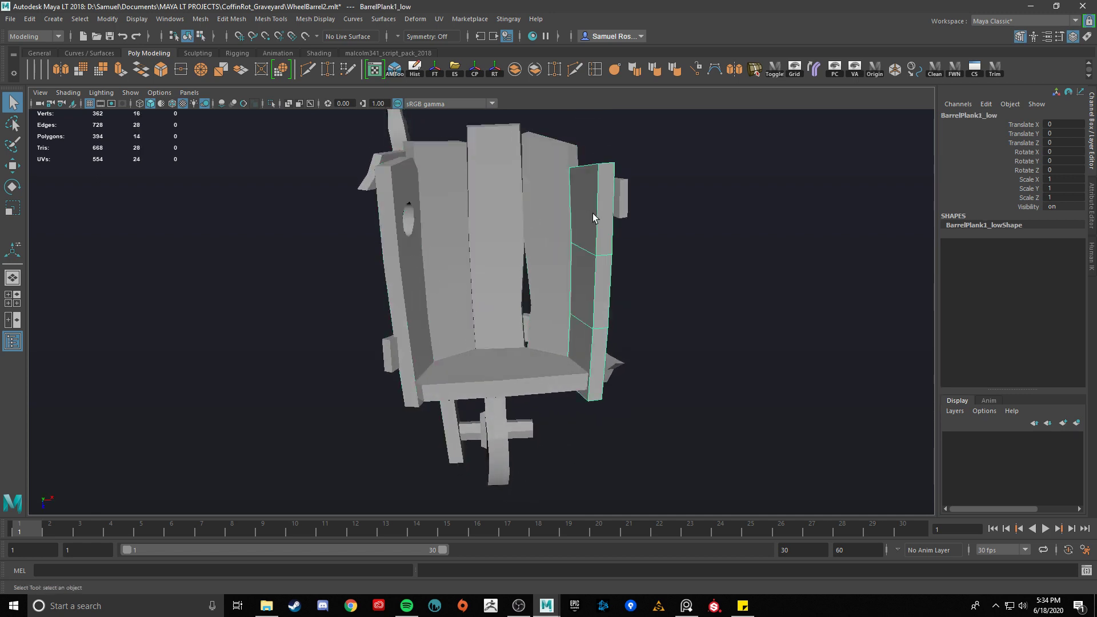
left_click(545, 205)
left_click(502, 184)
left_click(442, 194)
left_click(405, 211)
mouse_move(469, 284)
left_mouse_down("alt")
mouse_move(503, 274)
mouse_move(479, 272)
left_mouse_up("alt")
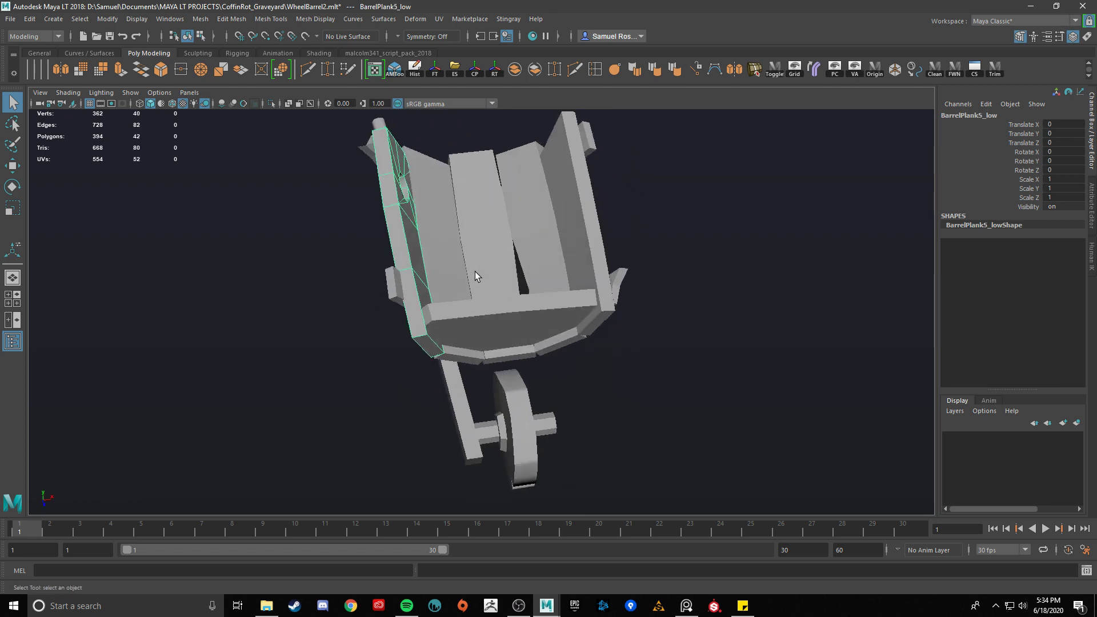
left_click_drag(471, 276, 533, 271, "alt")
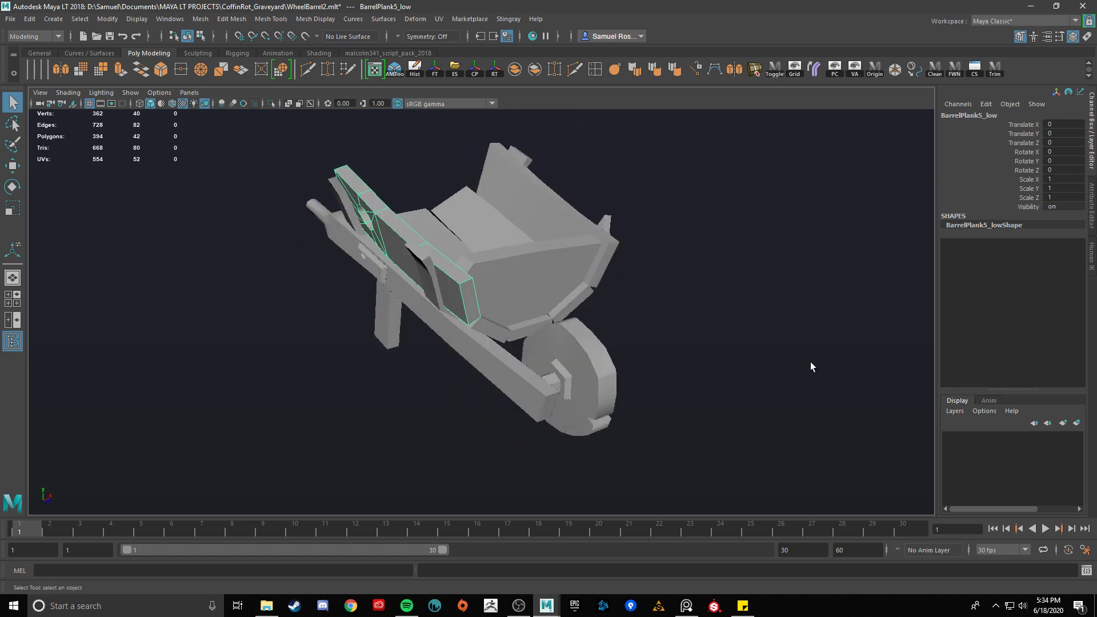
left_click_drag(726, 316, 539, 293, "alt")
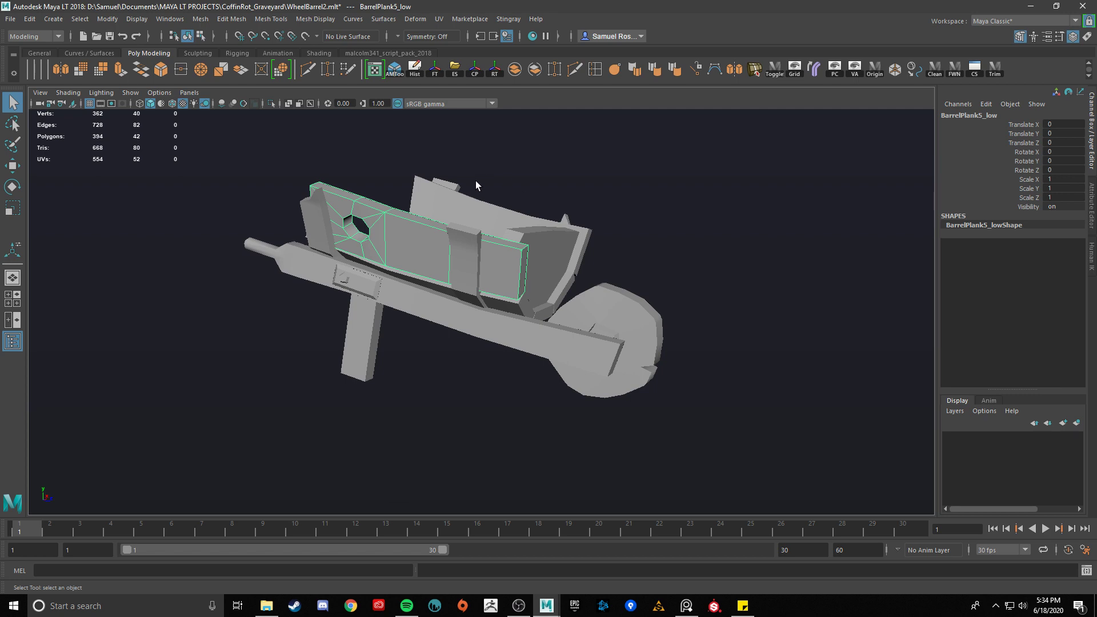
Step: Select every wheelbarrow piece to check the total polygon statistics, and clear the selection
left_click_drag(448, 290, 166, 143, "alt")
scroll(594, 349, "down", 3)
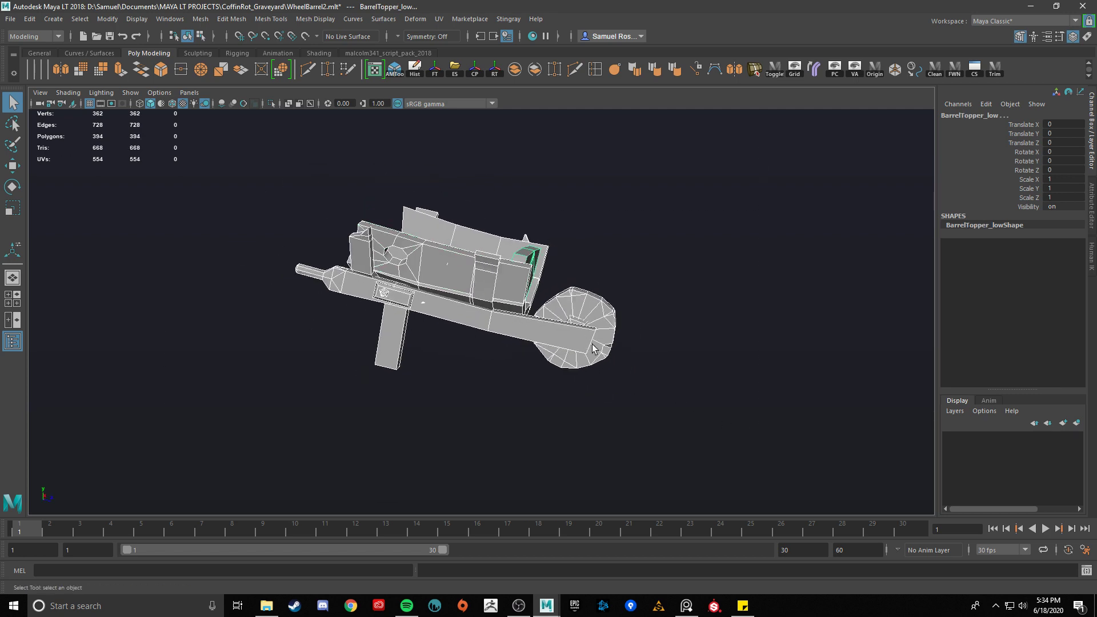
left_click(693, 302)
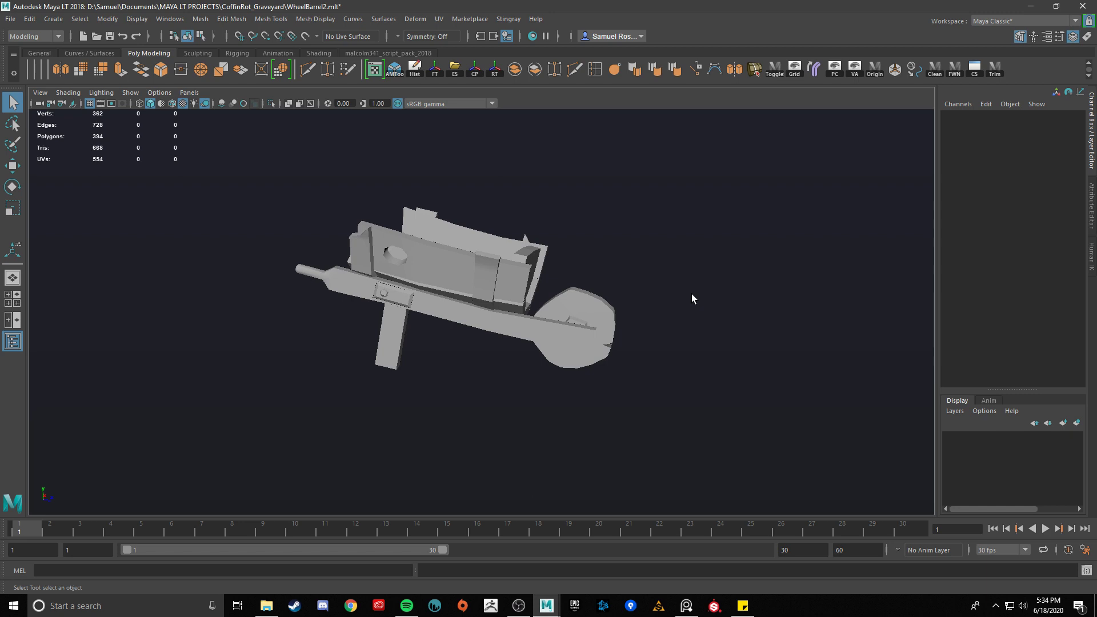
Step: Select the barrel's front end panel, isolate it for inspection, and restore the full model
left_click(469, 278)
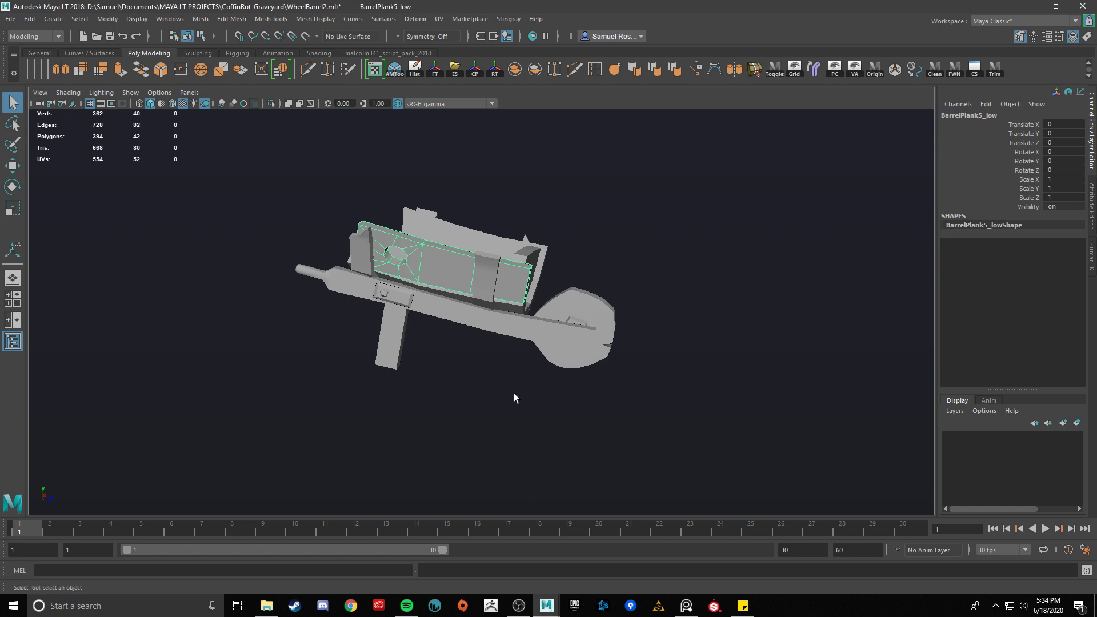
left_click_drag(513, 393, 475, 264, "alt")
left_click(457, 275)
key("ctrl+1")
key("ctrl+1")
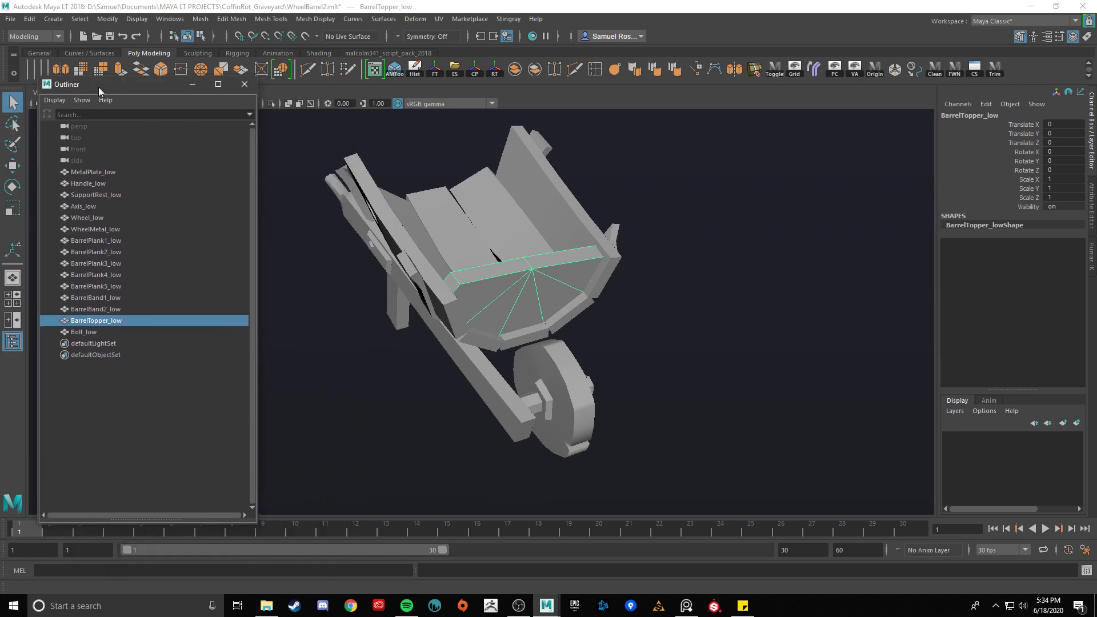
Step: Select all the wheelbarrow meshes in the Outliner, from MetalPlate_low through Bolt_low
left_click(446, 217, "shift")
scroll(574, 241, "up", 3)
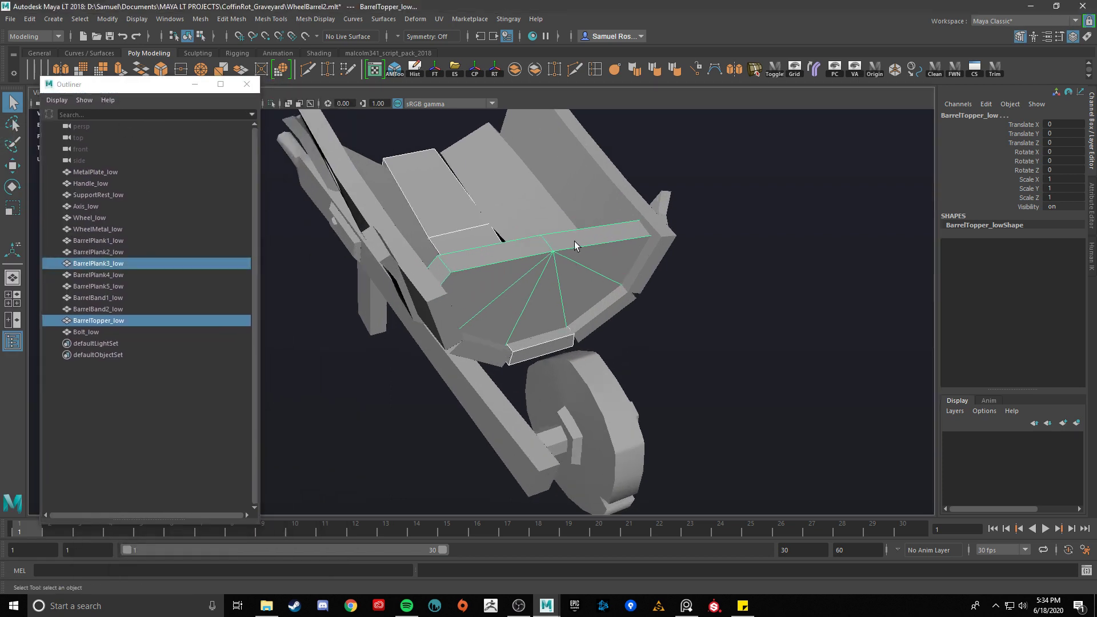
left_click(147, 175)
left_click(105, 330, "shift")
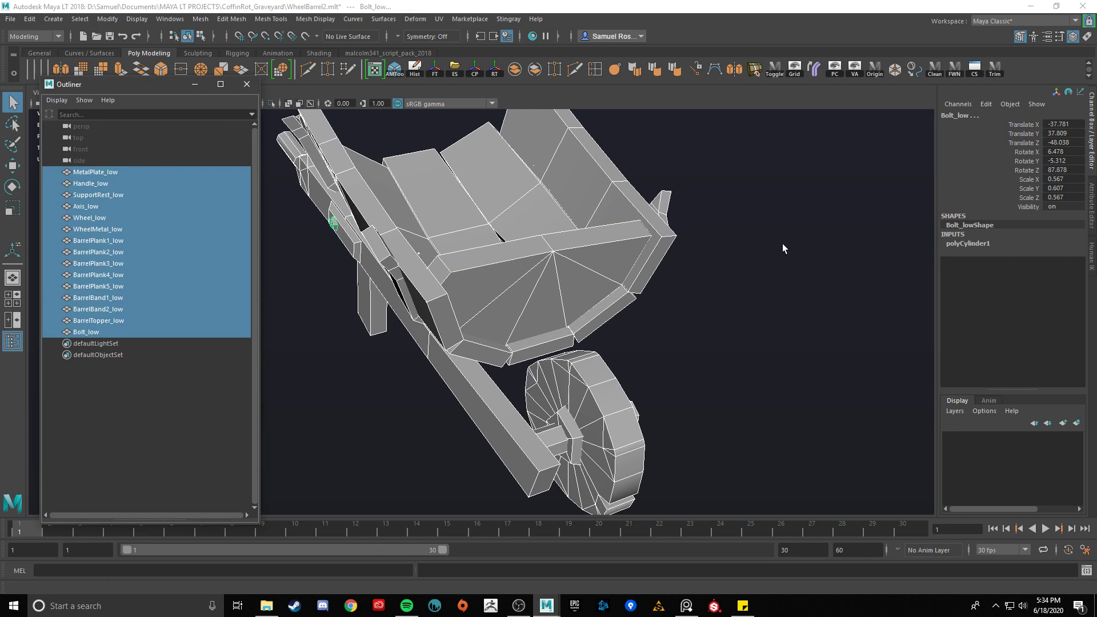
scroll(783, 243, "up", 2)
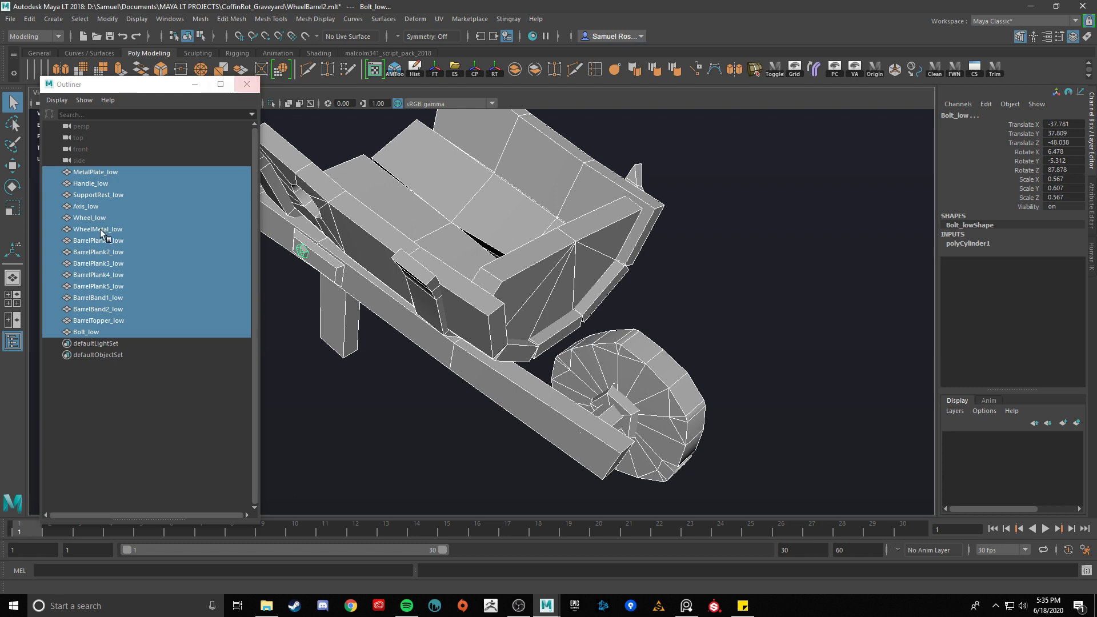
Step: Select BarrelPlank5_low, Bolt_low, BarrelBand2_low and BarrelBand1_low one after another in the Outliner to check their names against the meshes
left_click(97, 286)
left_click(92, 332)
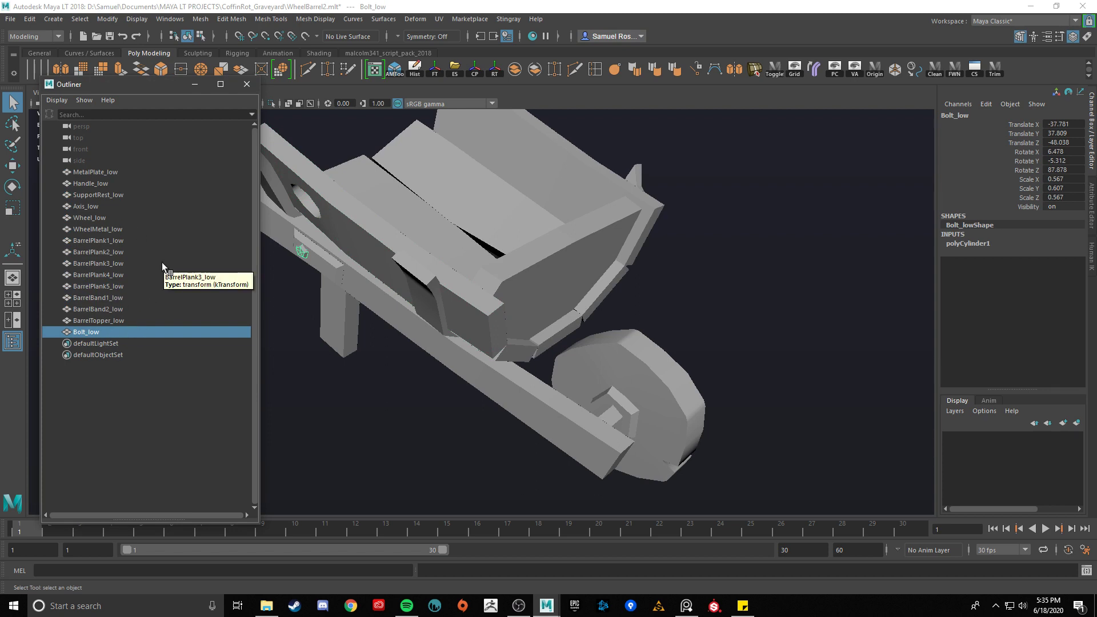
left_click(140, 310)
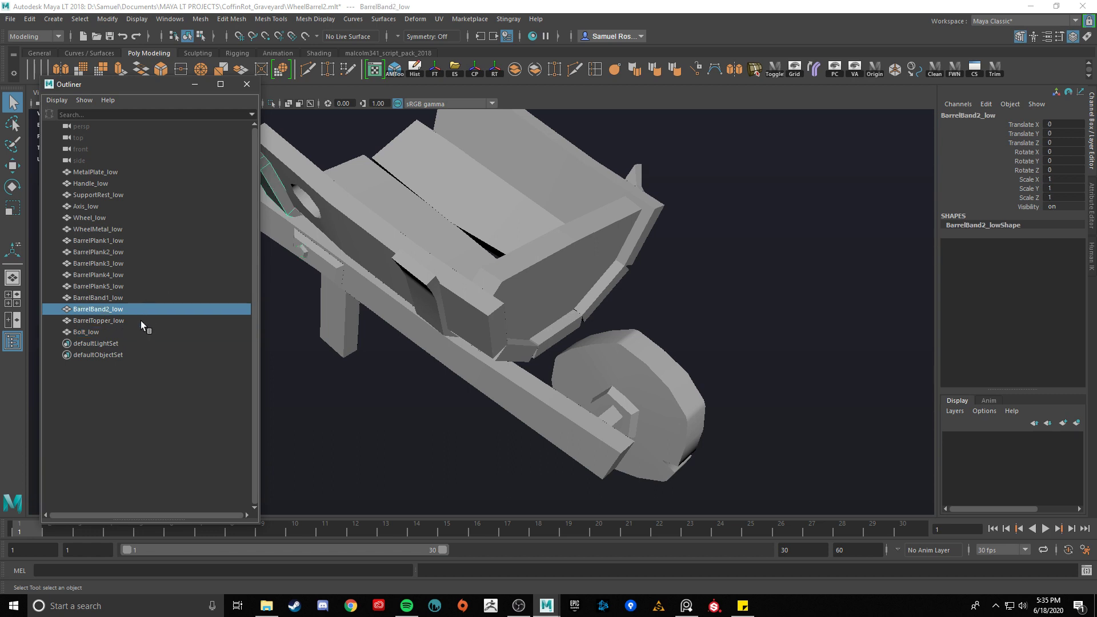
left_click(146, 298)
Step: Select barrel pieces directly on the model, ending with BarrelPlank1_low, and examine the barrel from several angles
left_click(444, 243)
left_click(511, 198)
left_click(544, 169)
scroll(550, 242, "down", 4)
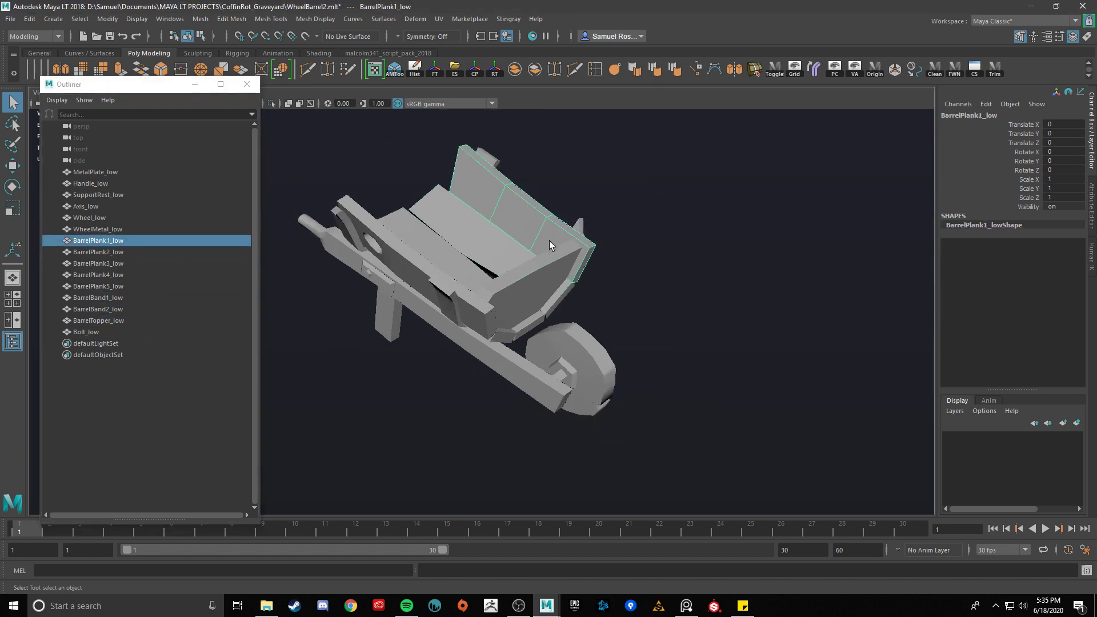
left_click_drag(549, 242, 261, 225, "alt")
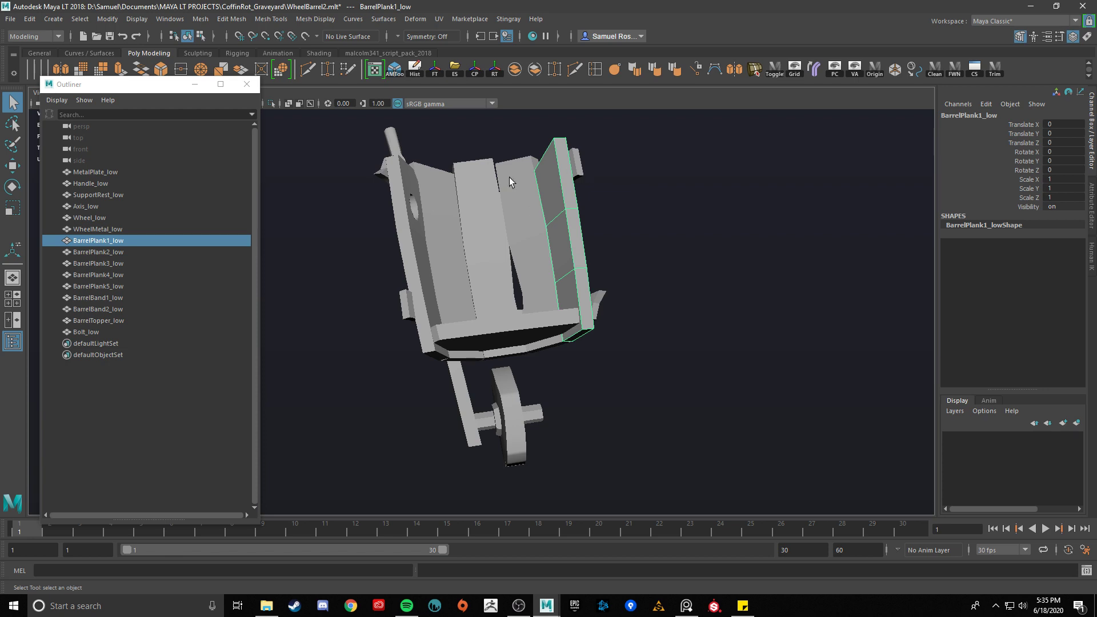
scroll(526, 268, "down", 3)
left_click_drag(525, 268, 593, 248, "alt")
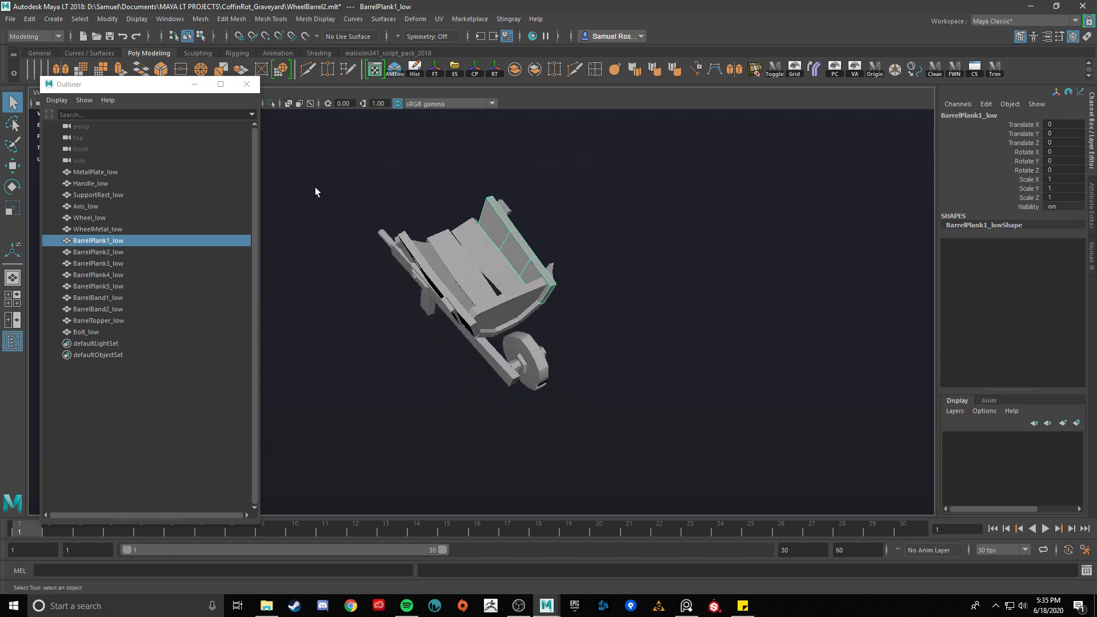
scroll(482, 277, "up", 3)
left_click_drag(483, 278, 594, 406, "alt")
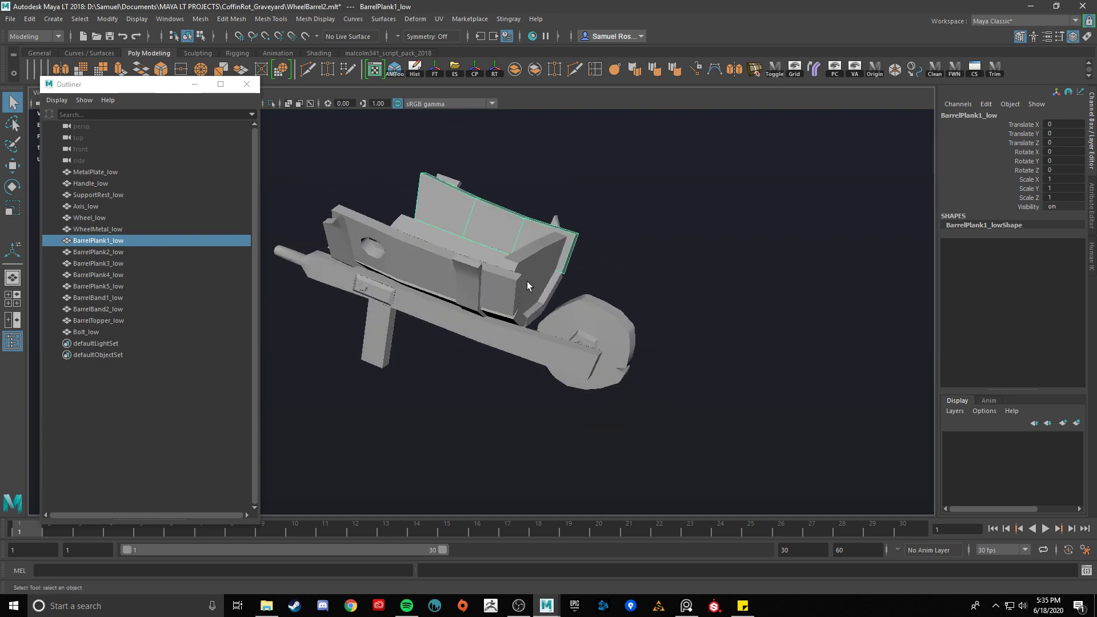
Step: Pick through the remaining barrel pieces up to the floor plank BarrelPlank2_low and examine the gaps between planks
left_click(463, 271)
left_click_drag(465, 270, 455, 291, "alt")
left_click(455, 256)
left_click(466, 239)
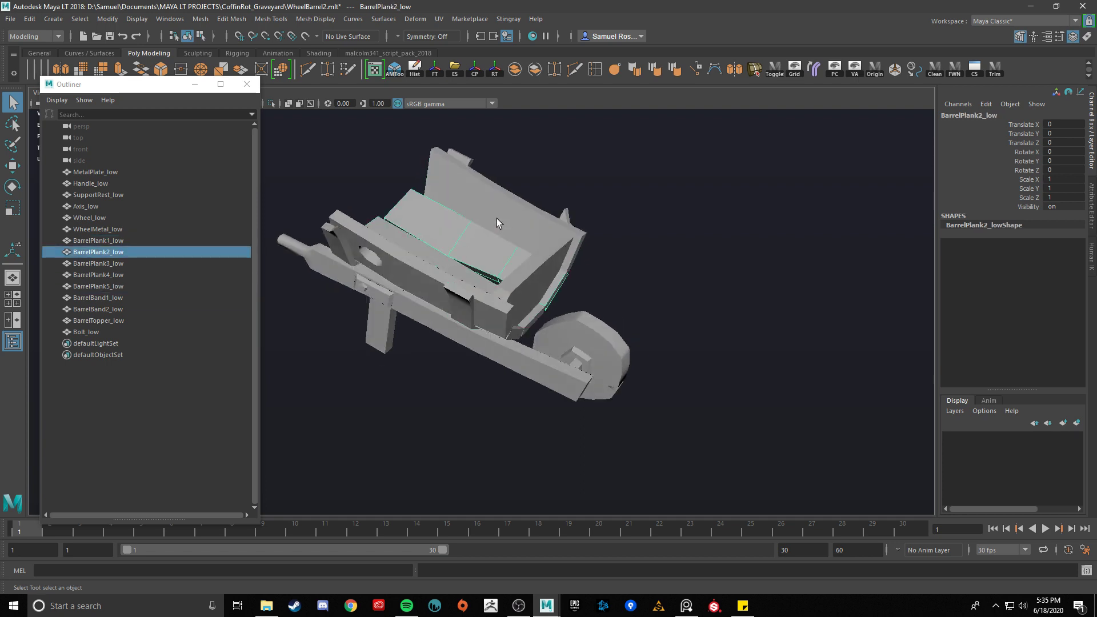
left_click_drag(553, 259, 629, 304, "alt")
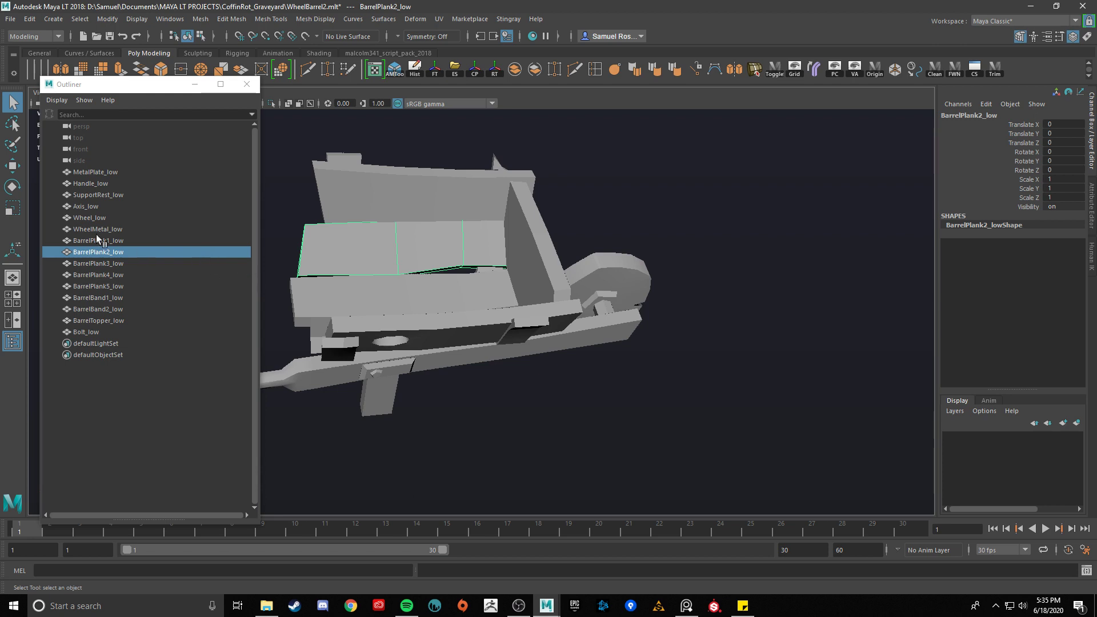
Step: Check Wheel_low, Handle_low, SupportRest_low, BarrelPlank1_low, BarrelPlank5_low and BarrelTopper_low one by one through the Outliner
left_click(106, 216)
left_click(131, 182)
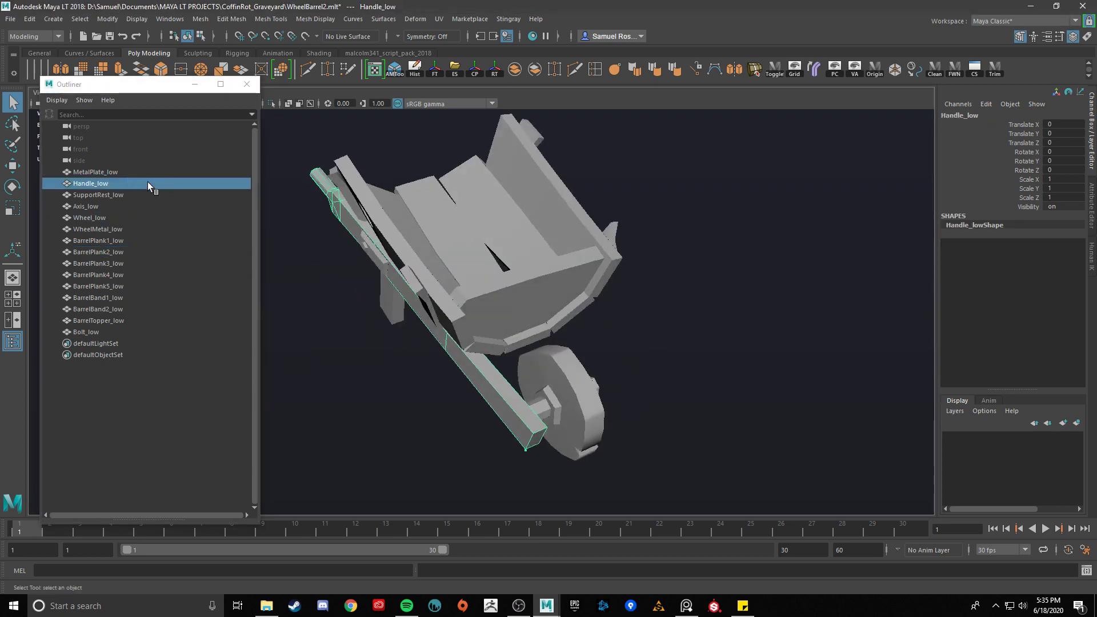
left_click(132, 194)
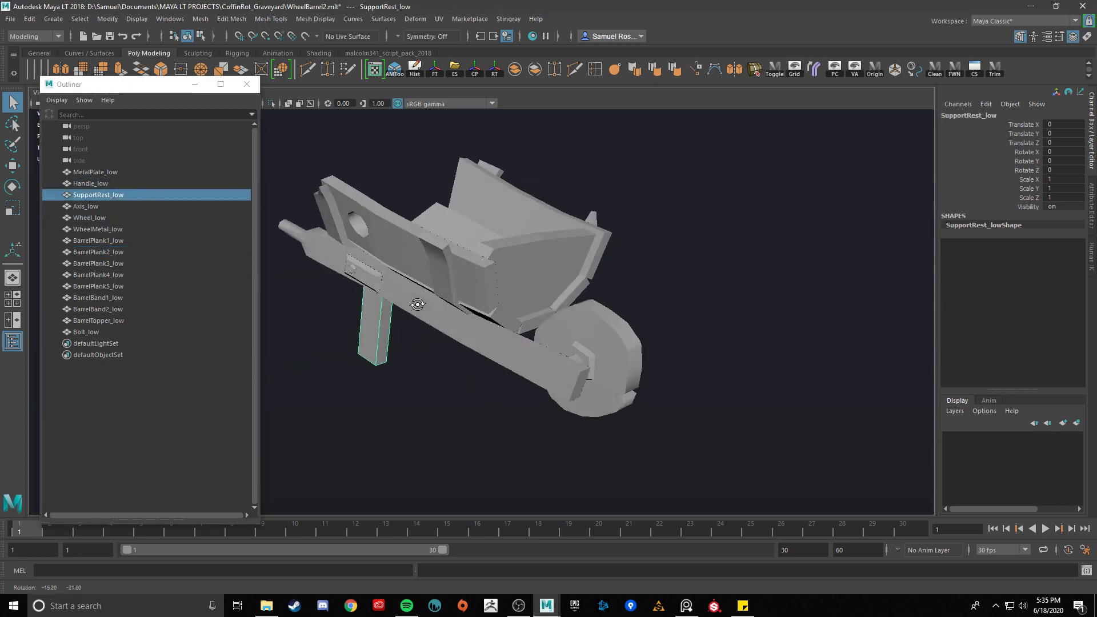
left_click(122, 241)
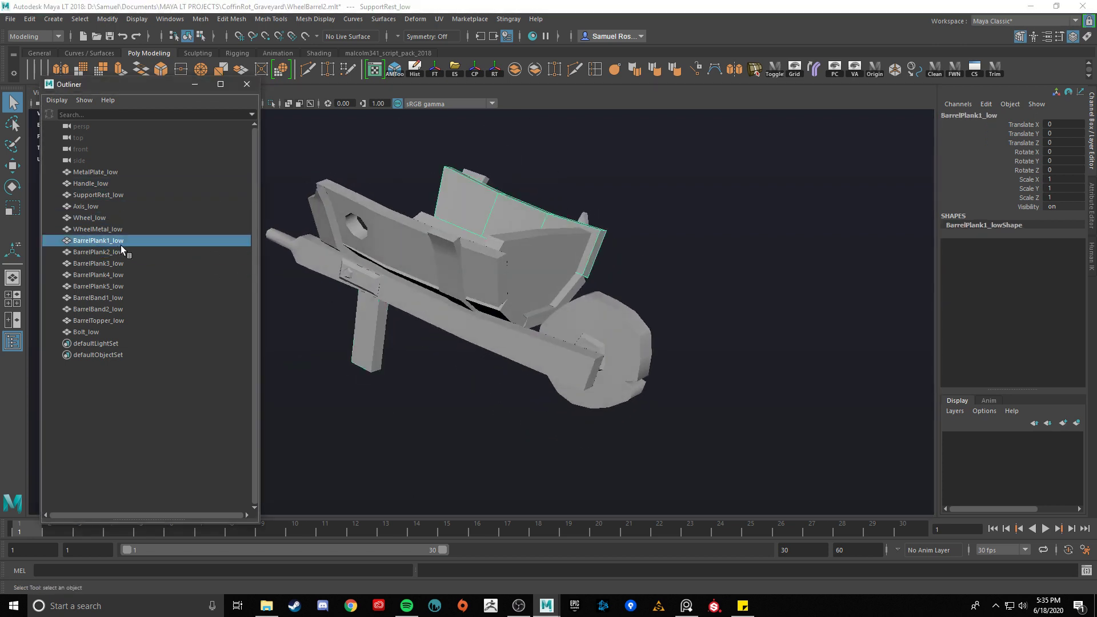
left_click(120, 286)
left_click(120, 320)
right_click_drag(304, 323, 467, 373, "alt")
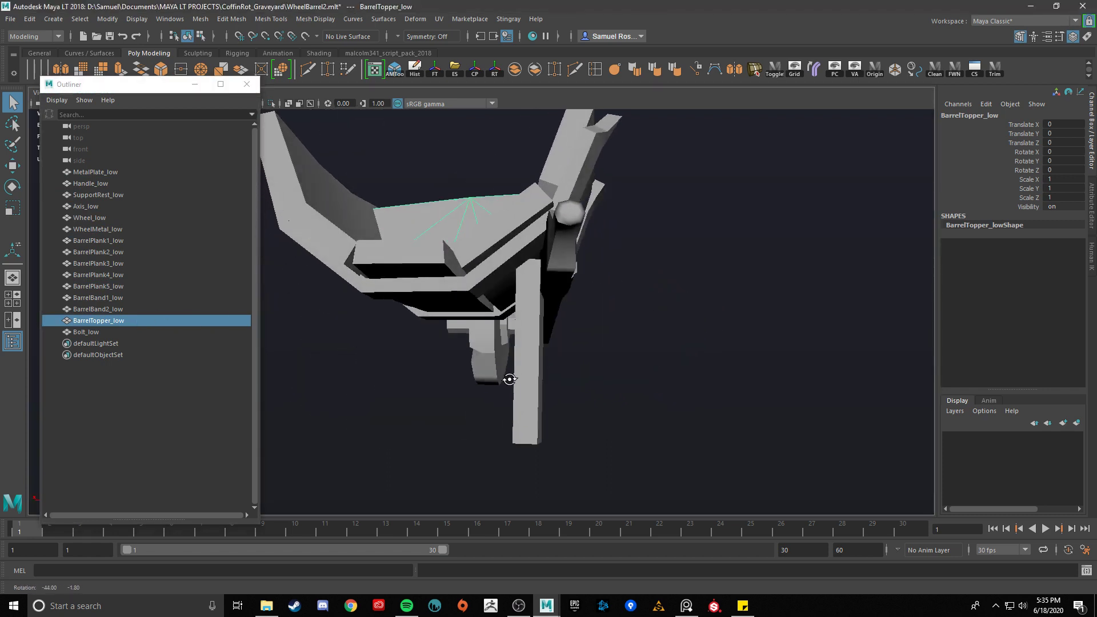
left_click_drag(503, 394, 520, 368, "alt")
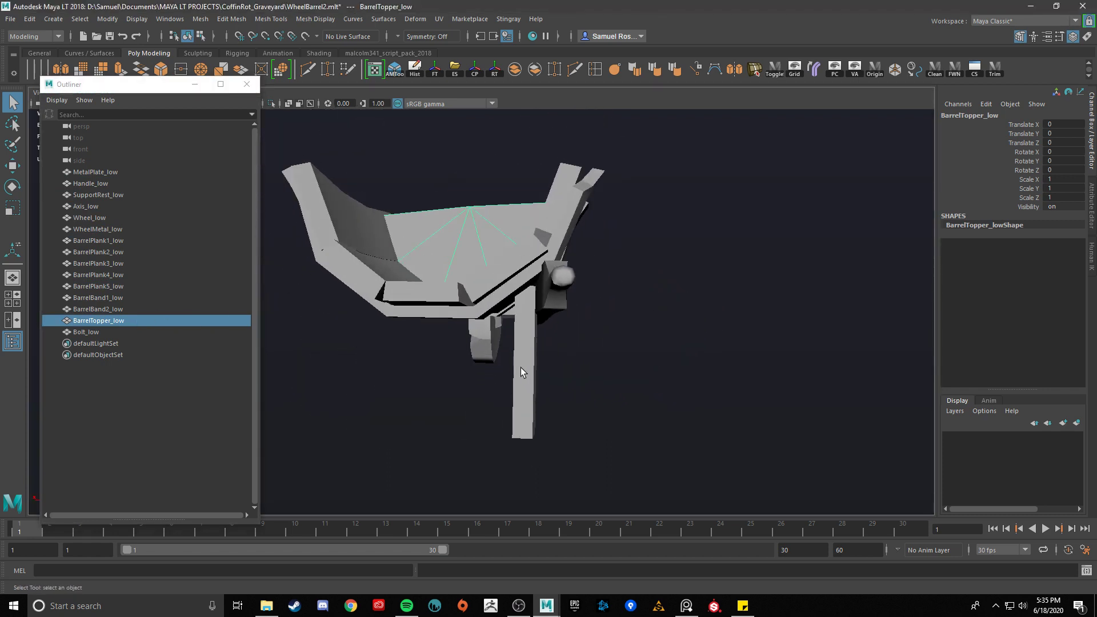
Step: Select the support leg, isolate it for inspection, and restore the full model
left_click(520, 368)
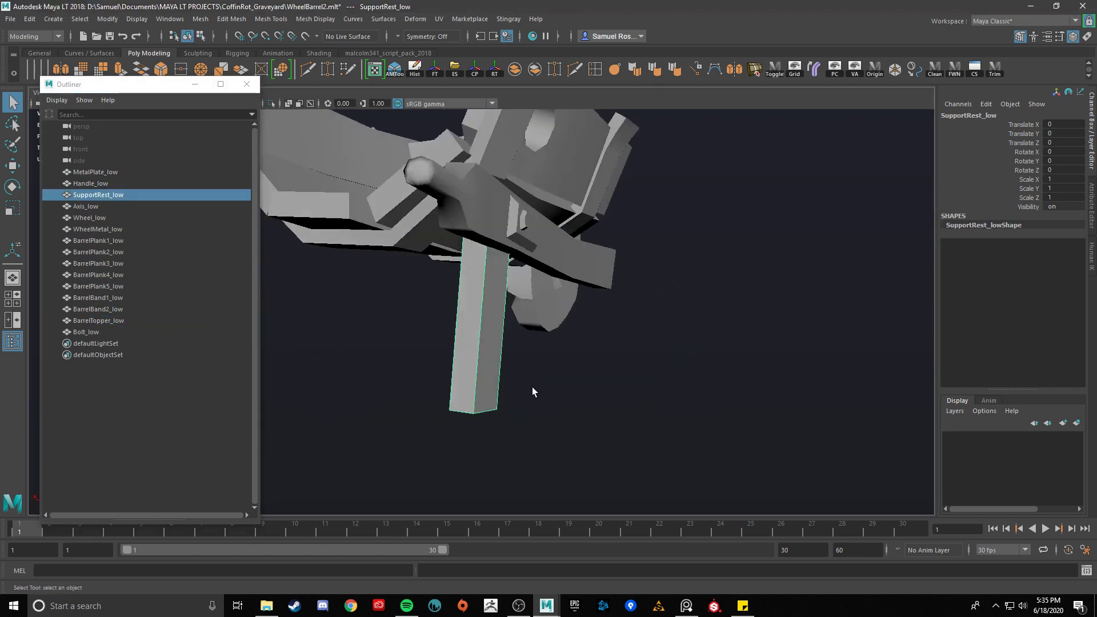
key("ctrl+1")
scroll(503, 384, "down", 3)
key("ctrl+1")
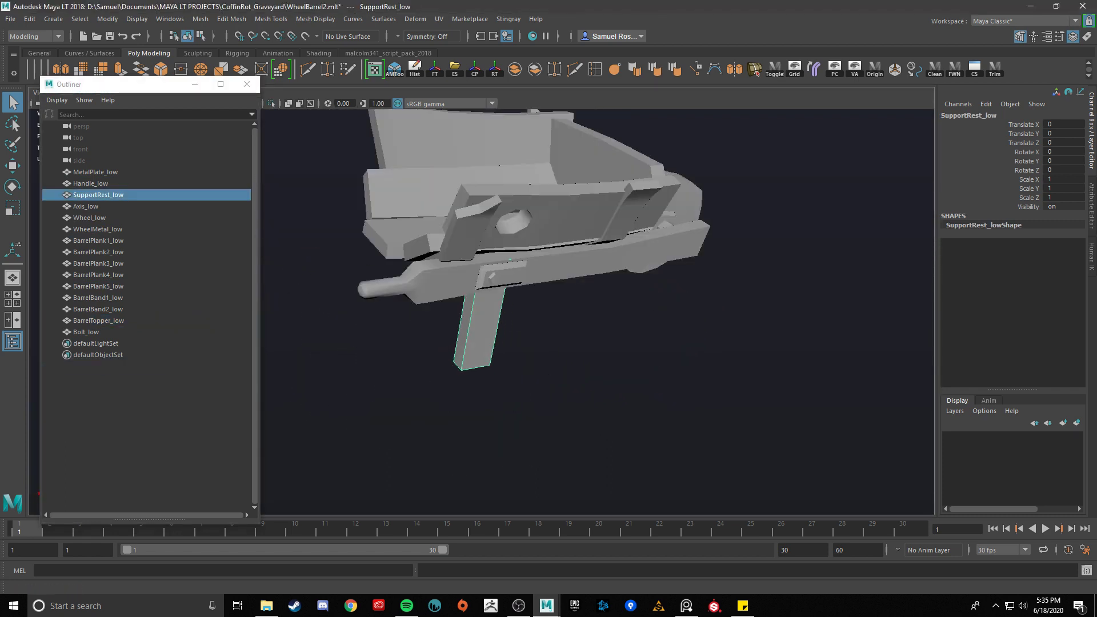
Step: Switch to the reference board to study the legs and handles in the wheelbarrow photos, and return to Maya
key("alt+Tab")
left_click_drag(585, 303, 465, 286)
scroll(465, 286, "up", 3)
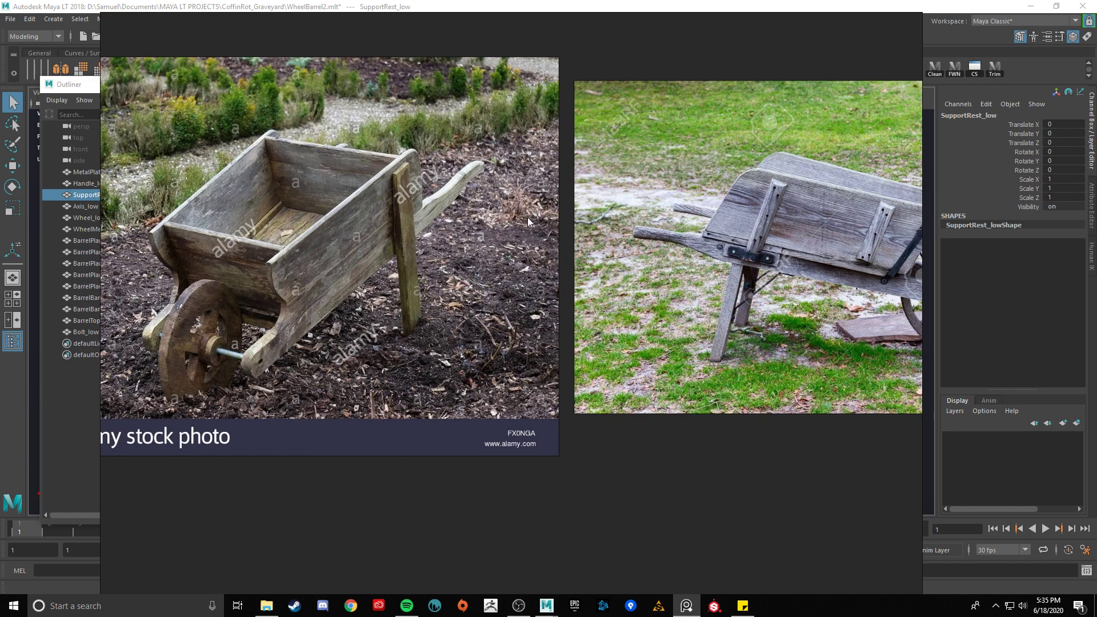
left_click_drag(526, 217, 559, 209)
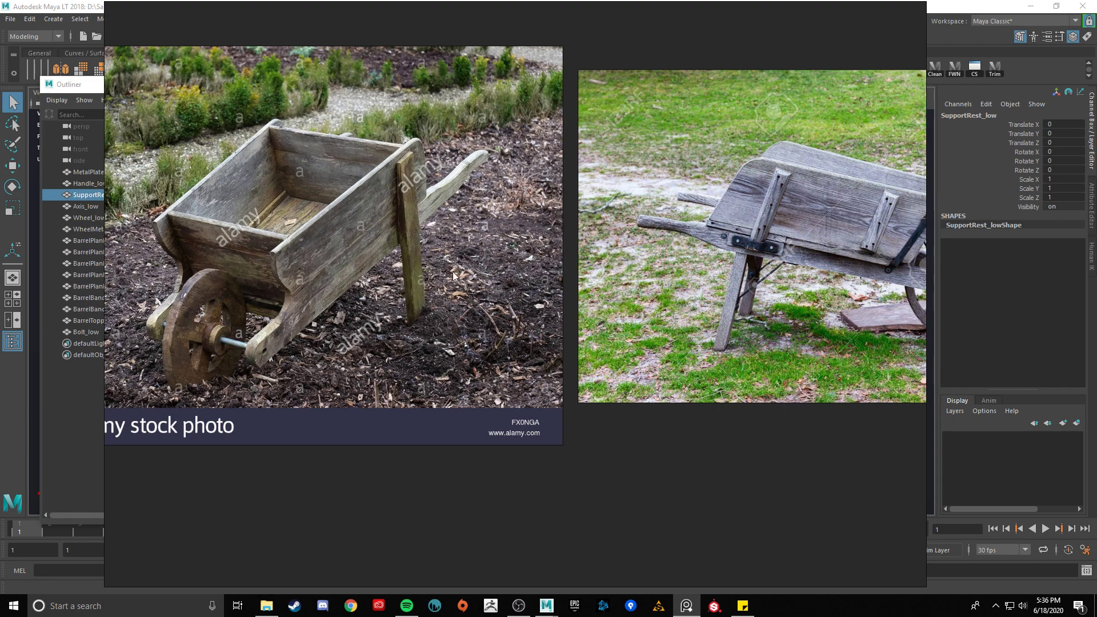
key("alt+Tab")
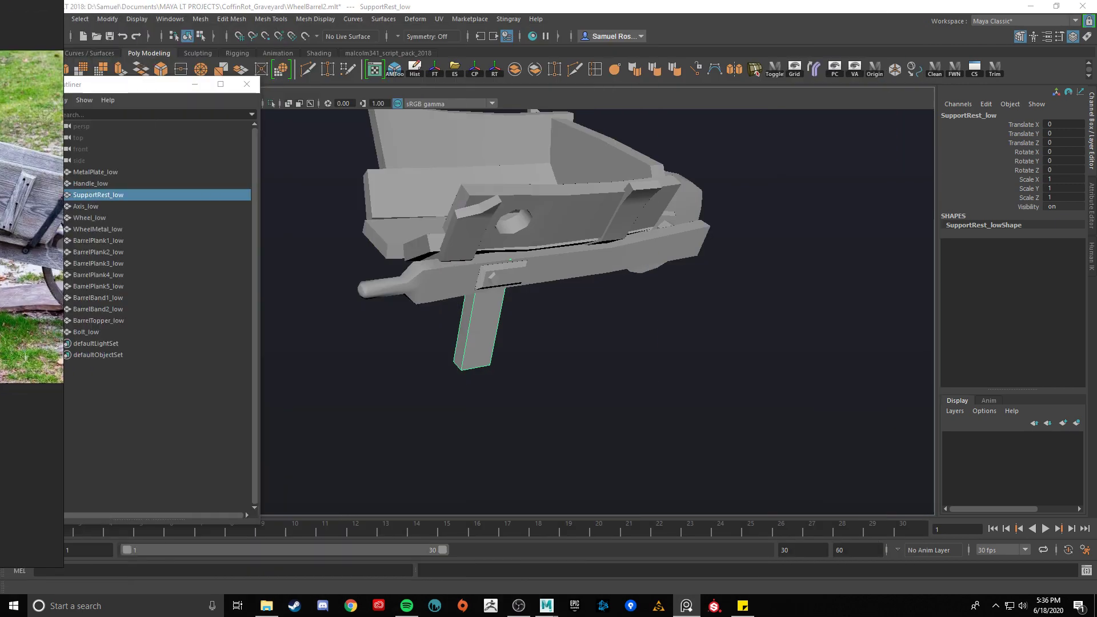
Step: Select the whole wheelbarrow, and inspect the support leg and the handle individually
left_click_drag(661, 294, 272, 143)
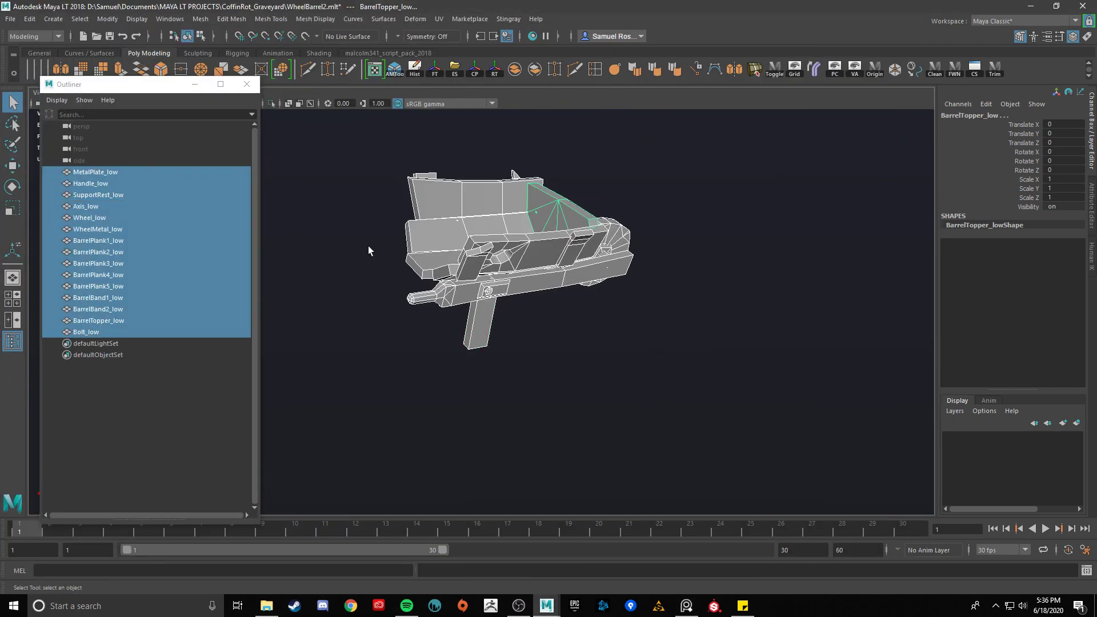
left_click(590, 325)
left_click_drag(590, 325, 648, 309, "alt")
left_click(531, 289)
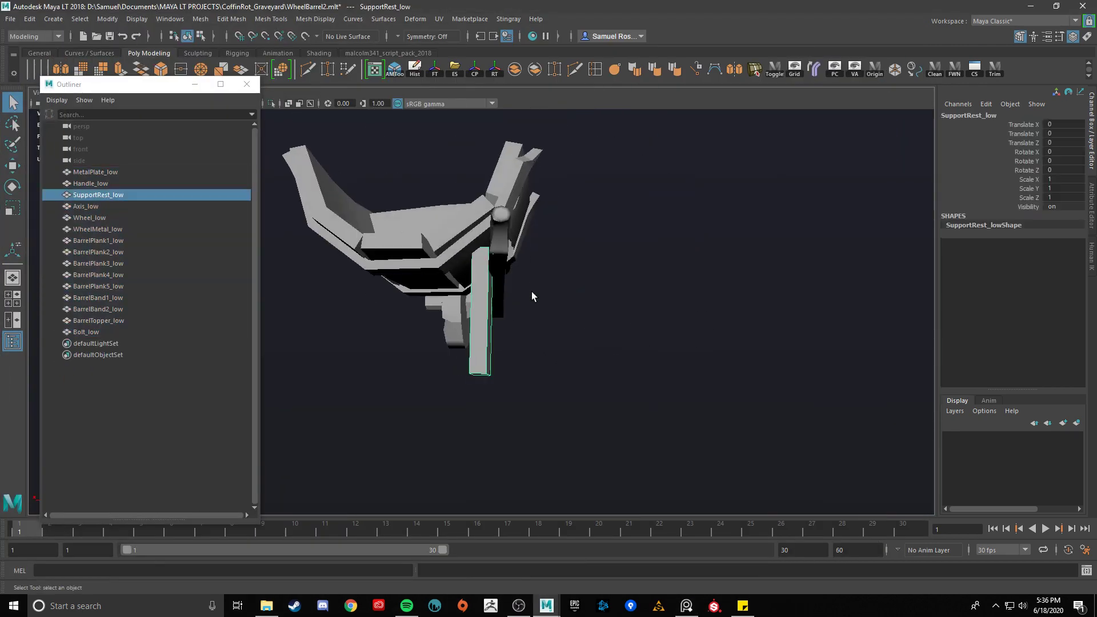
left_click_drag(532, 291, 672, 325, "alt")
left_click(565, 287)
scroll(701, 336, "up", 2)
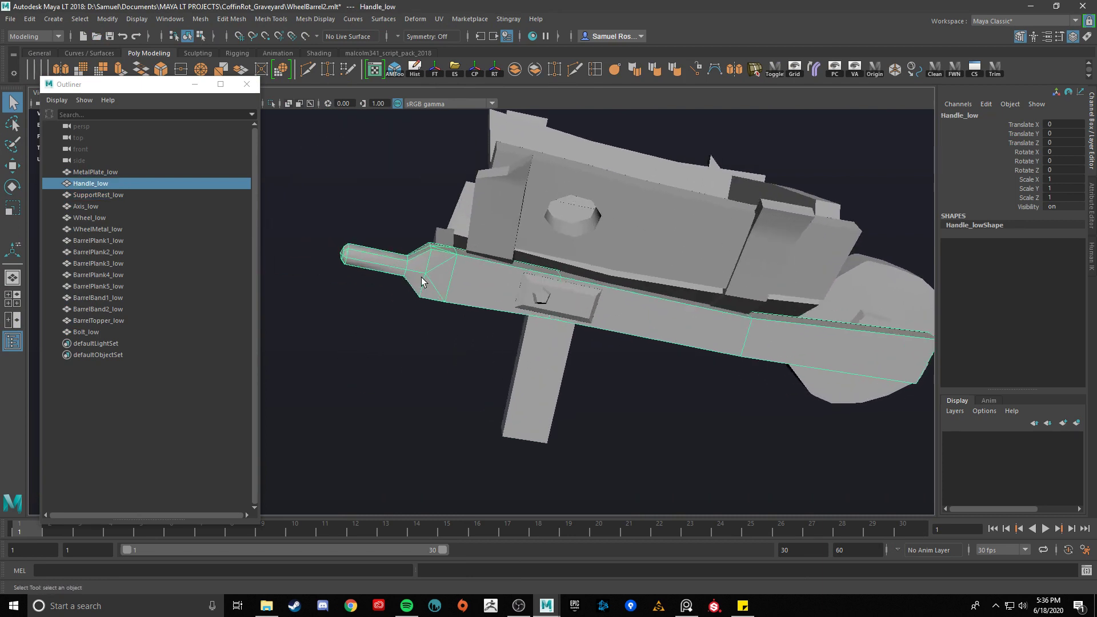
Step: Lengthen the handle's grip by moving its end vertices outward, and return to object mode with nothing selected
key("F9")
left_click_drag(314, 197, 465, 193)
key("w")
middle_click_drag(465, 193, 448, 183)
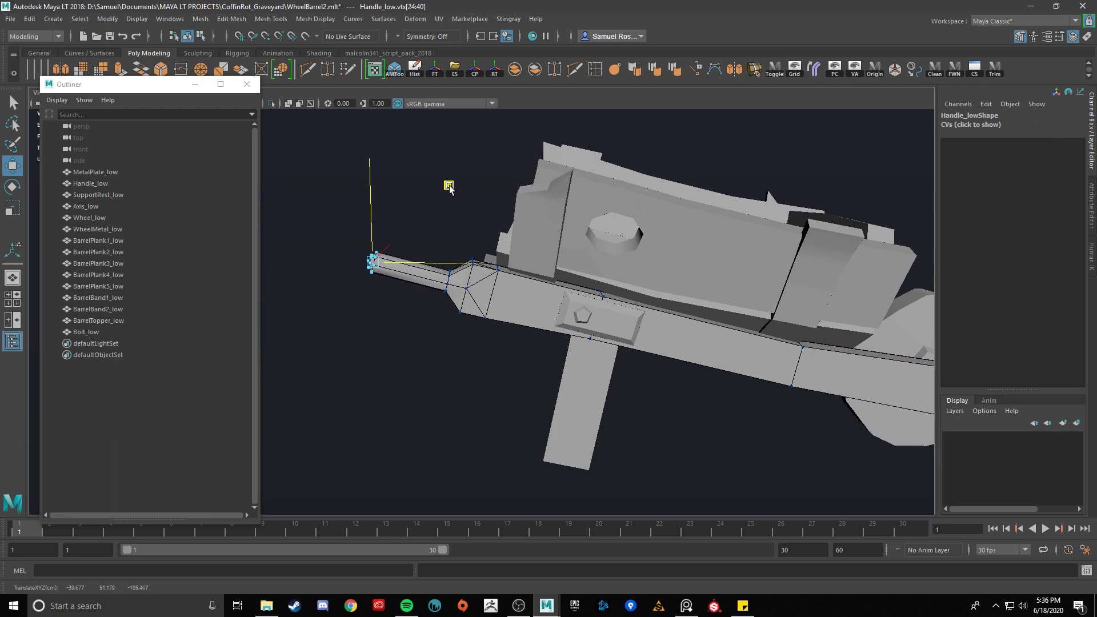
key("q")
key("F8")
left_click(462, 207)
left_click_drag(462, 230, 604, 345, "alt")
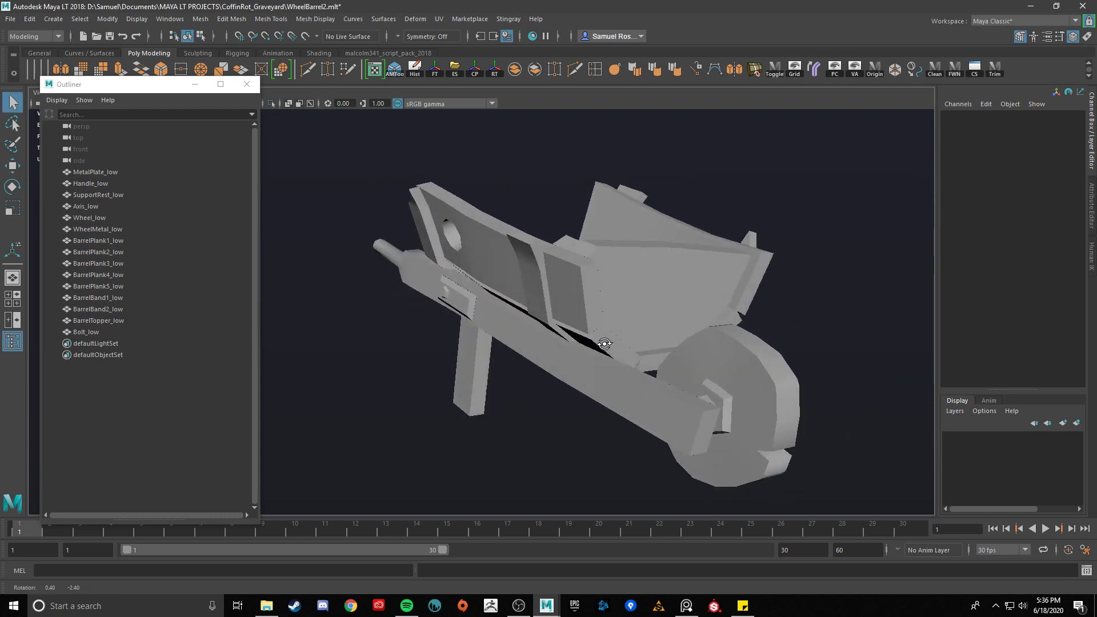
Step: Display the wheelbarrow with the all-lights option and no selection to examine its black silhouette from the side
left_click(605, 345)
scroll(640, 323, "down", 3)
key("7")
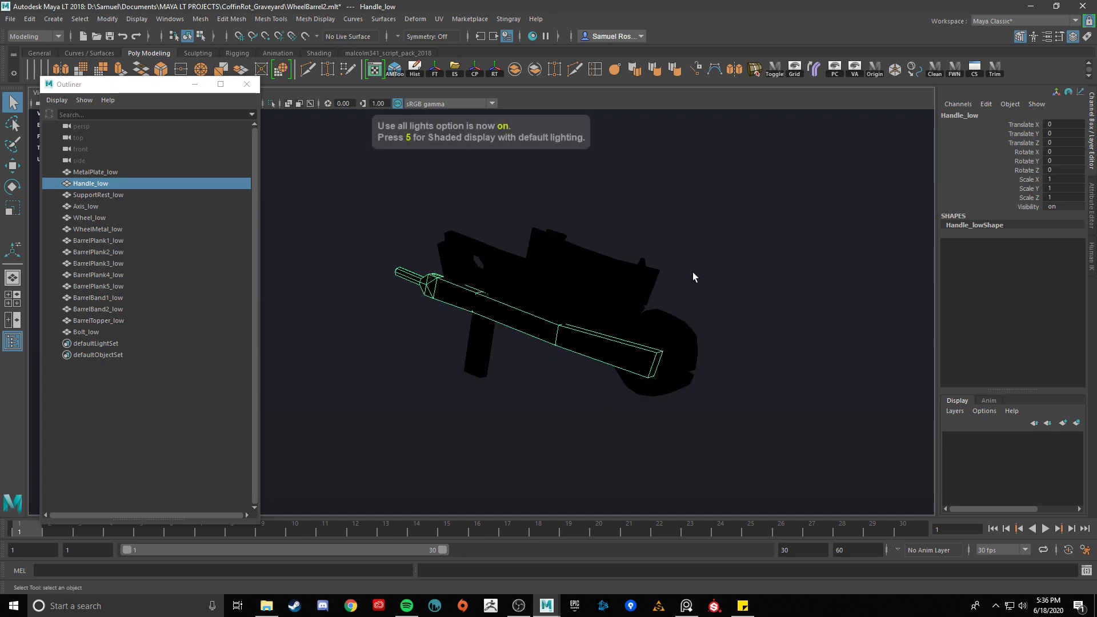
left_click_drag(693, 274, 590, 252, "alt")
left_click(737, 288)
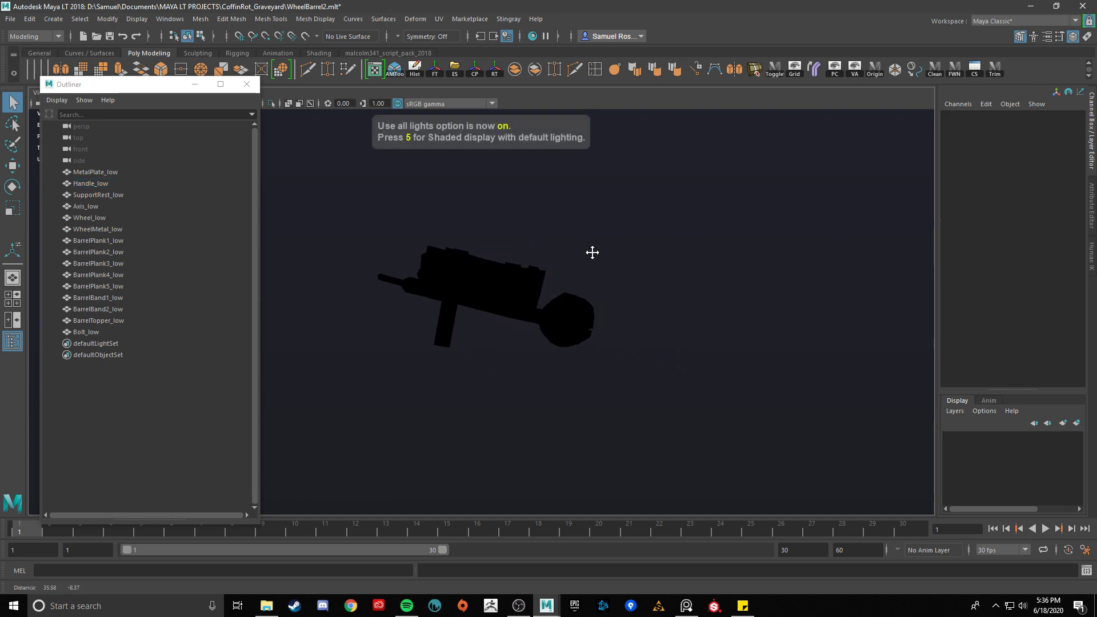
left_click_drag(627, 308, 606, 325, "alt")
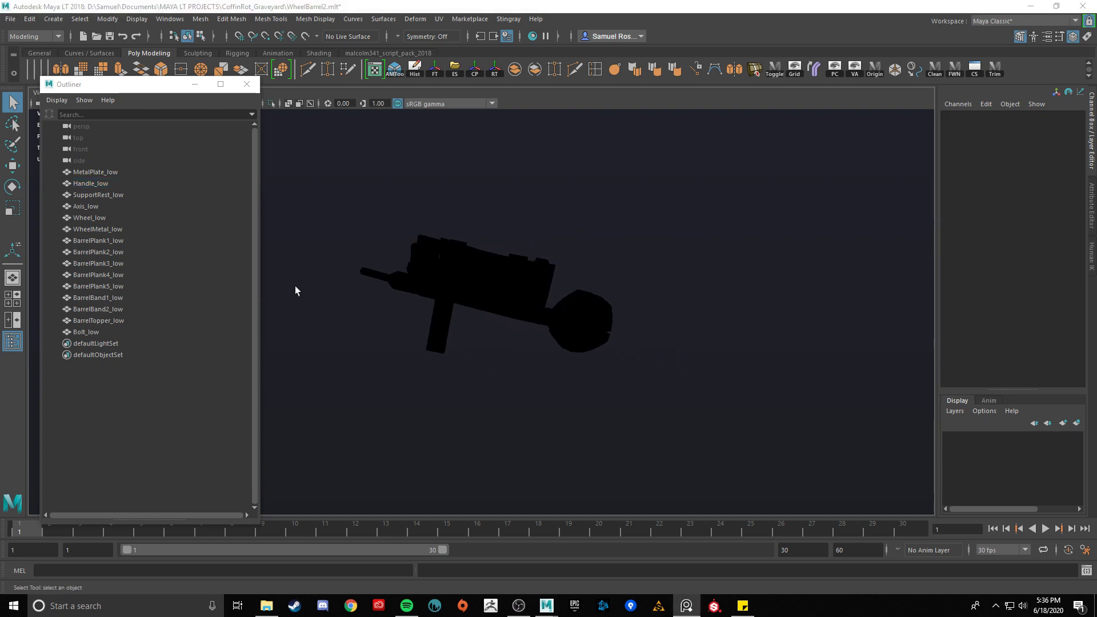
left_click_drag(296, 288, 426, 318, "alt")
right_click_drag(456, 324, 494, 310, "alt")
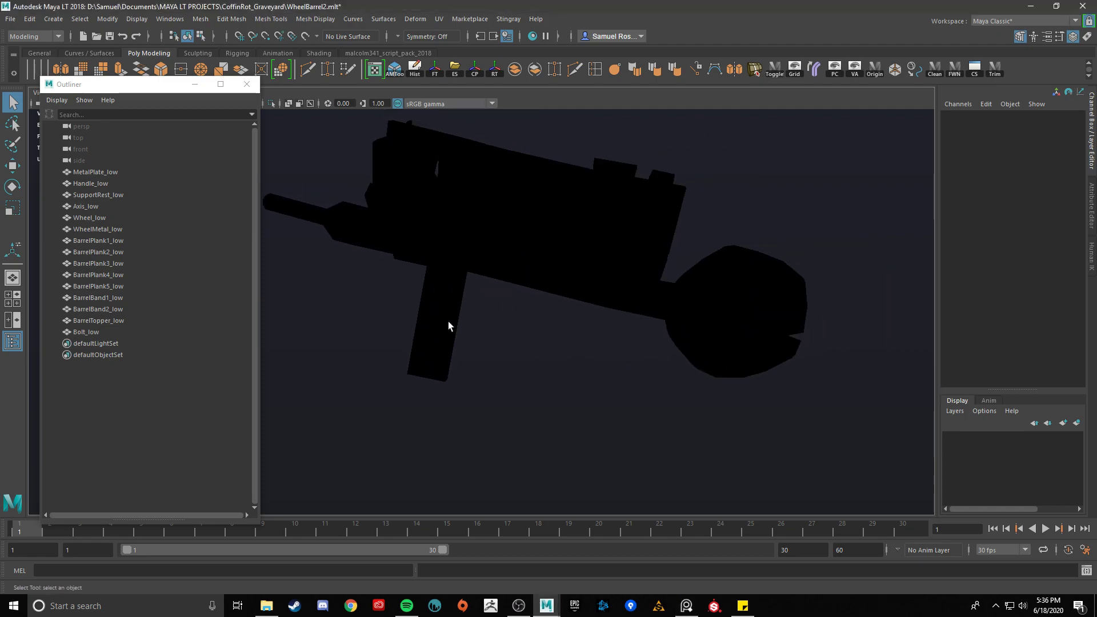
Step: Switch to the reference board, examine the support legs and metal bracket in the photo up close, and return to Maya
key("alt+Tab")
scroll(671, 230, "up", 5)
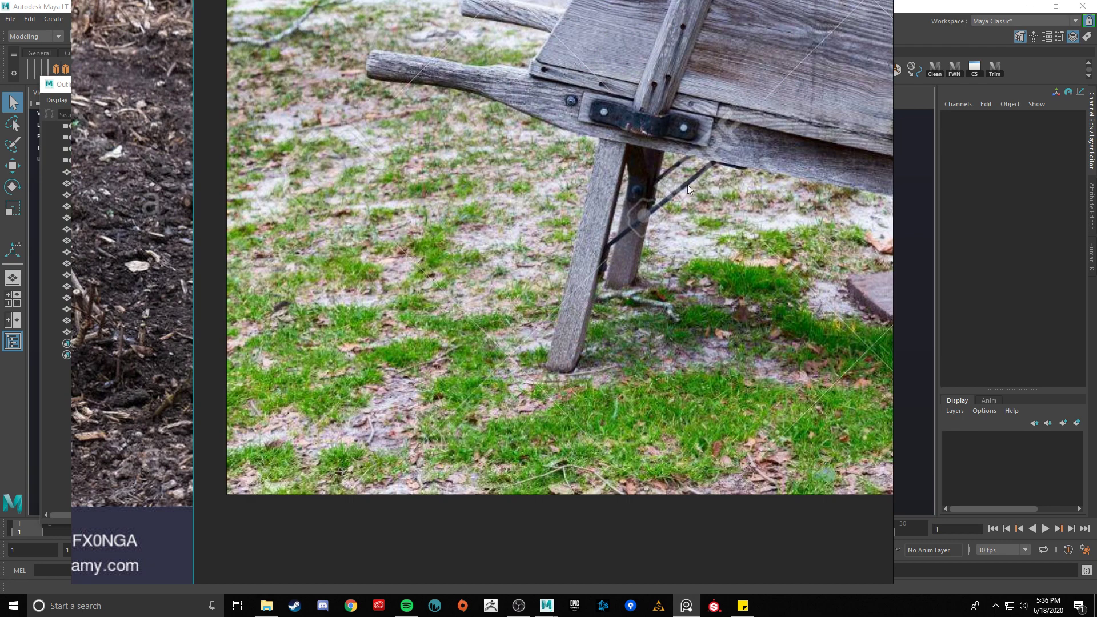
scroll(688, 188, "down", 5)
key("alt+Tab")
Step: Examine the wheelbarrow's silhouette from the opposite side, and restore the default-lit shaded display
left_click_drag(423, 309, 599, 387, "alt")
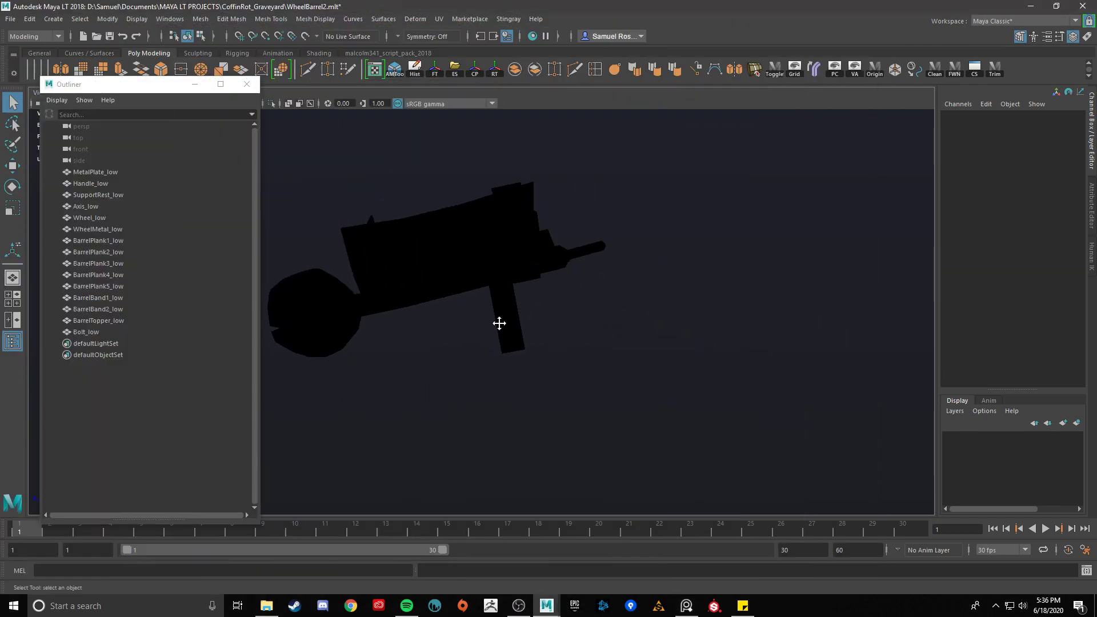
middle_click_drag(499, 323, 560, 376, "alt")
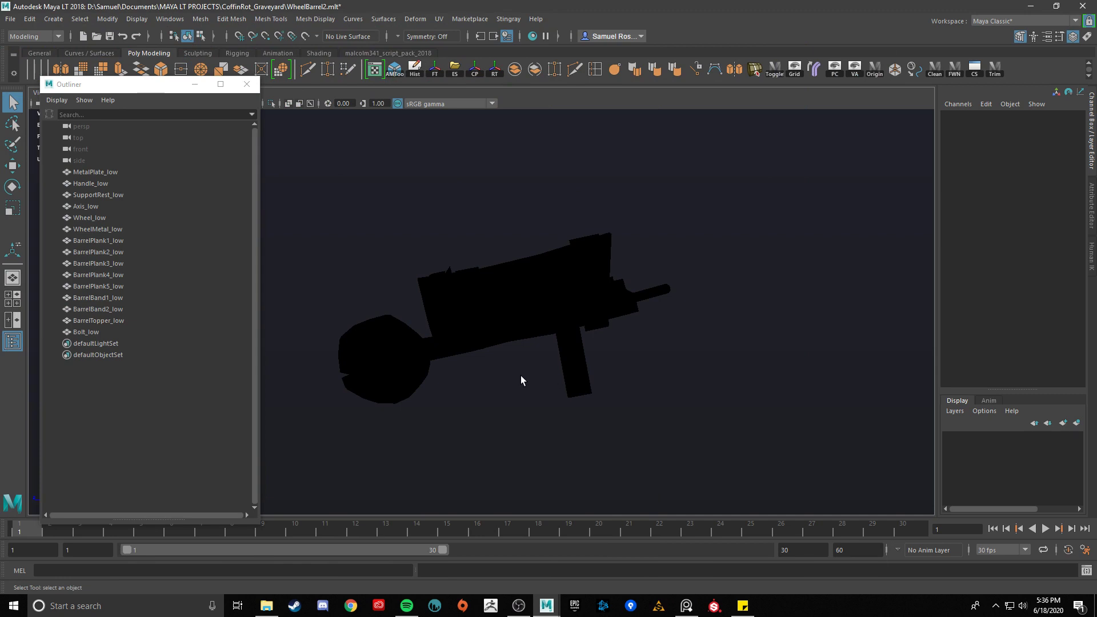
mouse_move(519, 375)
left_mouse_down("alt")
mouse_move(531, 360)
mouse_move(622, 369)
mouse_move(534, 336)
mouse_move(564, 259)
mouse_move(536, 314)
mouse_move(593, 322)
left_mouse_up("alt")
key("6")
Step: Select BarrelBand1_low and inspect how the band sits on the barrel's side
left_click(464, 305)
left_click_drag(464, 337, 331, 291, "alt")
middle_click_drag(332, 291, 348, 292, "alt")
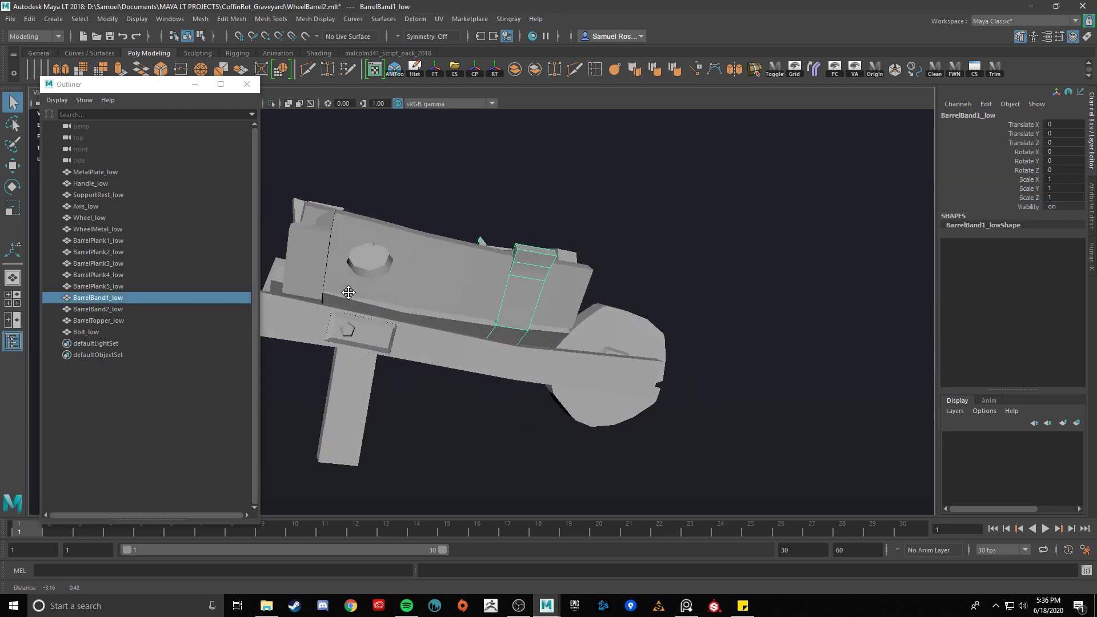
mouse_move(349, 293)
left_mouse_down("alt")
mouse_move(512, 334)
mouse_move(571, 320)
mouse_move(649, 356)
mouse_move(603, 311)
mouse_move(583, 334)
mouse_move(608, 331)
mouse_move(546, 338)
mouse_move(652, 290)
mouse_move(685, 297)
mouse_move(513, 315)
mouse_move(385, 271)
left_mouse_up("alt")
Step: Check the silhouette in all-lights display once more, restore normal shading, and examine BarrelBand1_low around the barrel
key("7")
left_click(621, 339)
left_click(603, 311)
key("6")
left_click(608, 331)
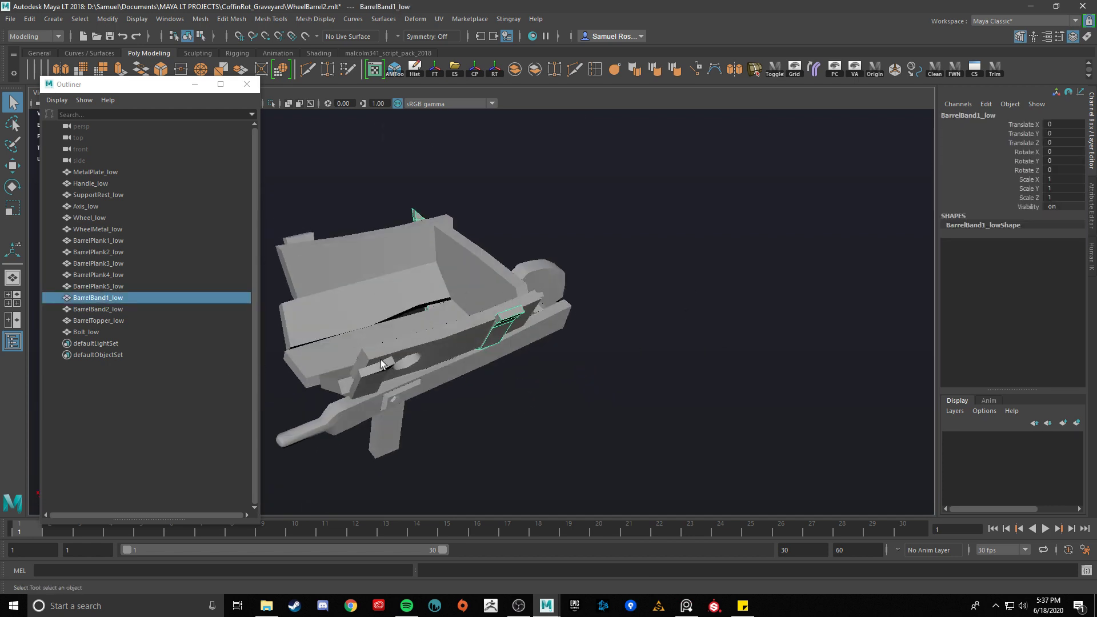
scroll(477, 388, "up", 2)
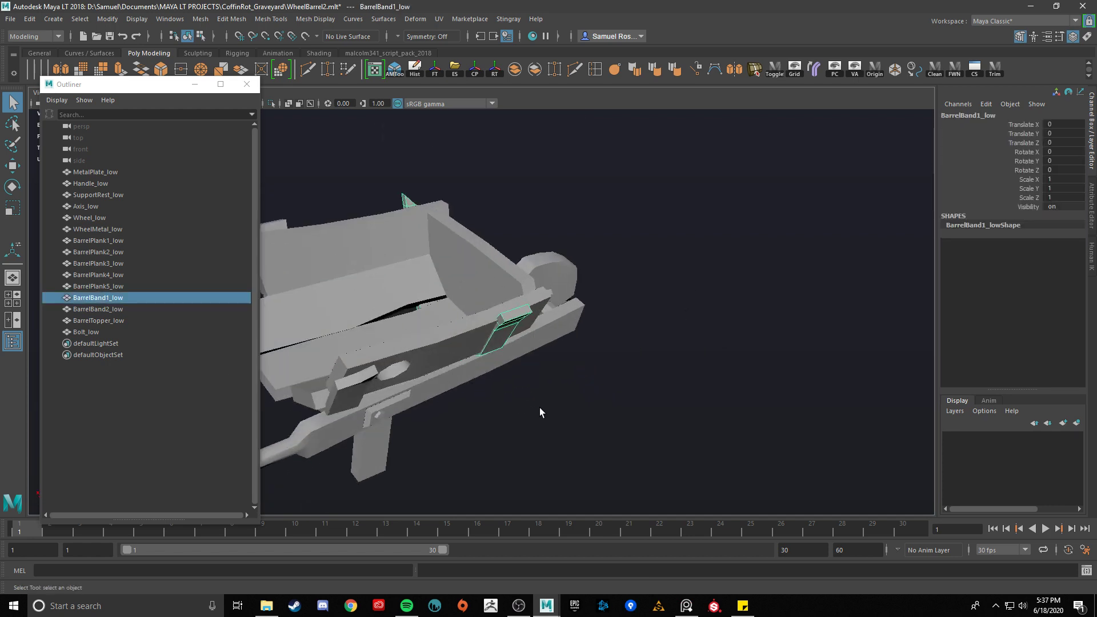
scroll(539, 406, "down", 2)
left_click_drag(538, 401, 599, 290, "alt")
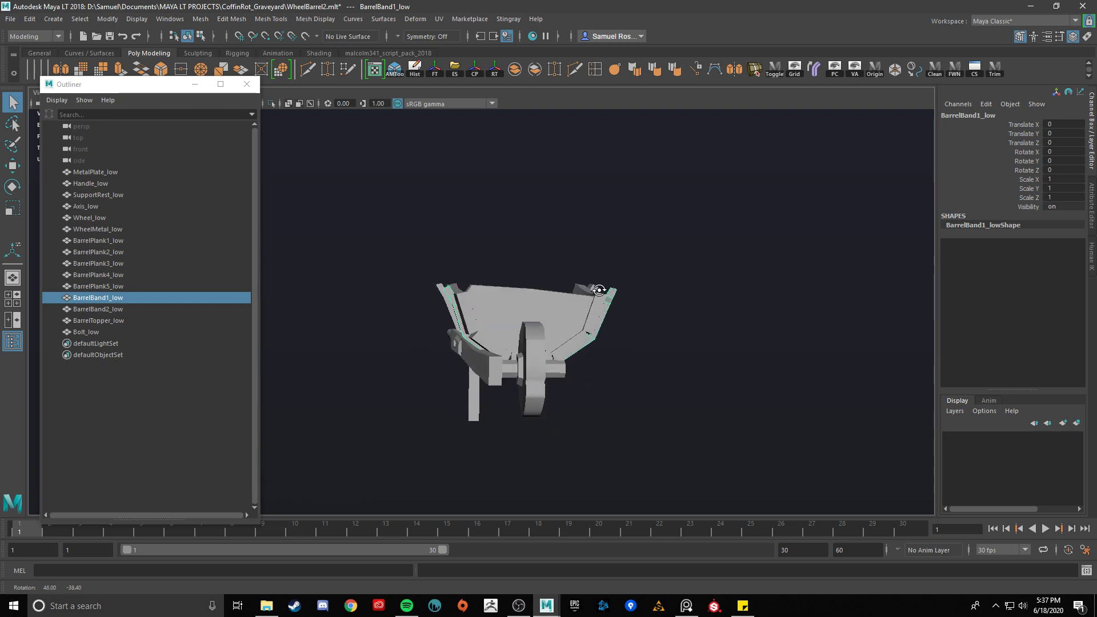
Step: Select the handle's front end and the axle beside the wheel to inspect their connection, leaving only Handle_low selected
left_click(493, 370)
middle_click_drag(529, 396, 575, 348, "alt")
scroll(575, 348, "up", 4)
left_click(564, 377, "shift")
scroll(570, 377, "down", 2)
left_click_drag(581, 381, 530, 183, "alt")
left_click(530, 183)
left_click_drag(461, 170, 467, 215, "alt")
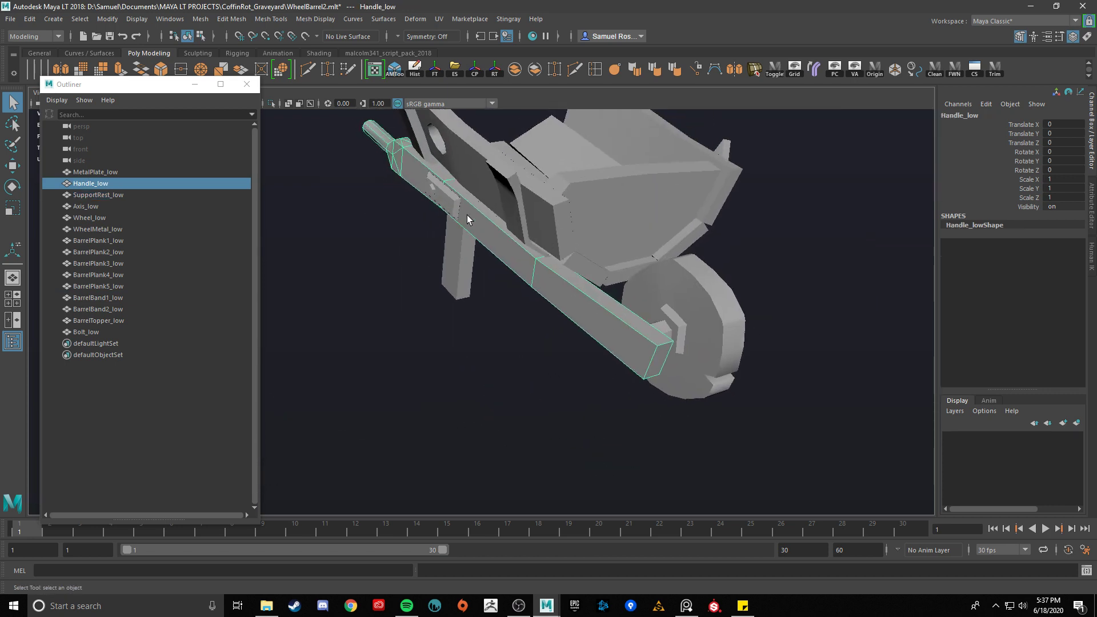
Step: Inspect how the support leg, axle and WheelMetal_low connect with the handle and wheel, selecting each part and ending on WheelMetal_low
left_click(468, 215)
left_click_drag(618, 323, 533, 318, "alt")
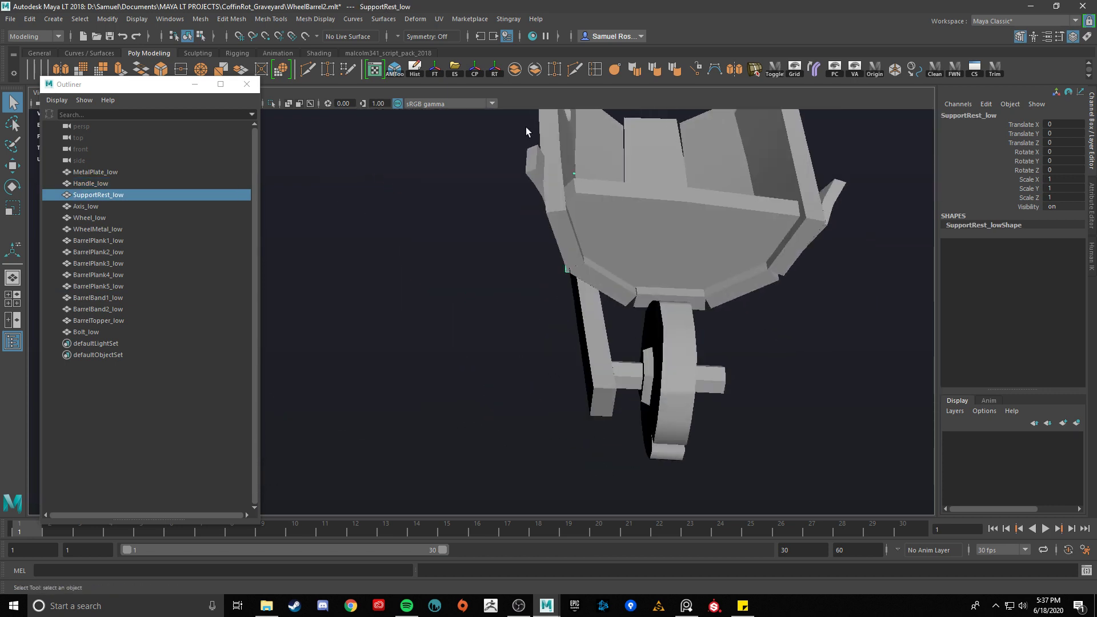
left_click_drag(477, 208, 514, 297, "alt")
scroll(513, 294, "up", 5)
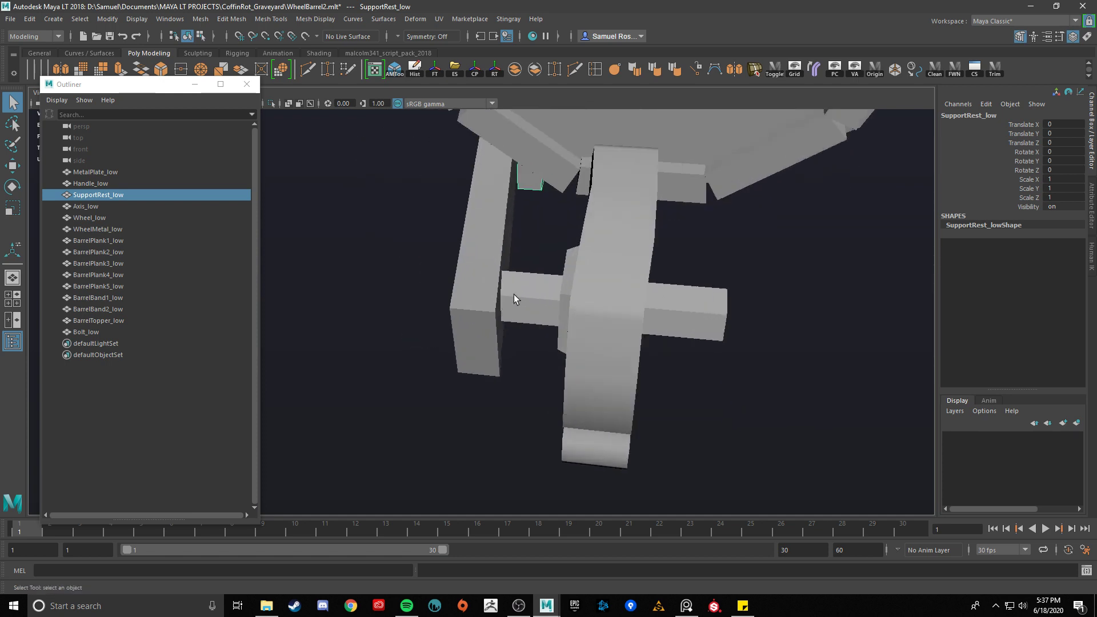
left_click(513, 294)
left_click_drag(595, 318, 560, 259, "alt")
left_click(560, 260)
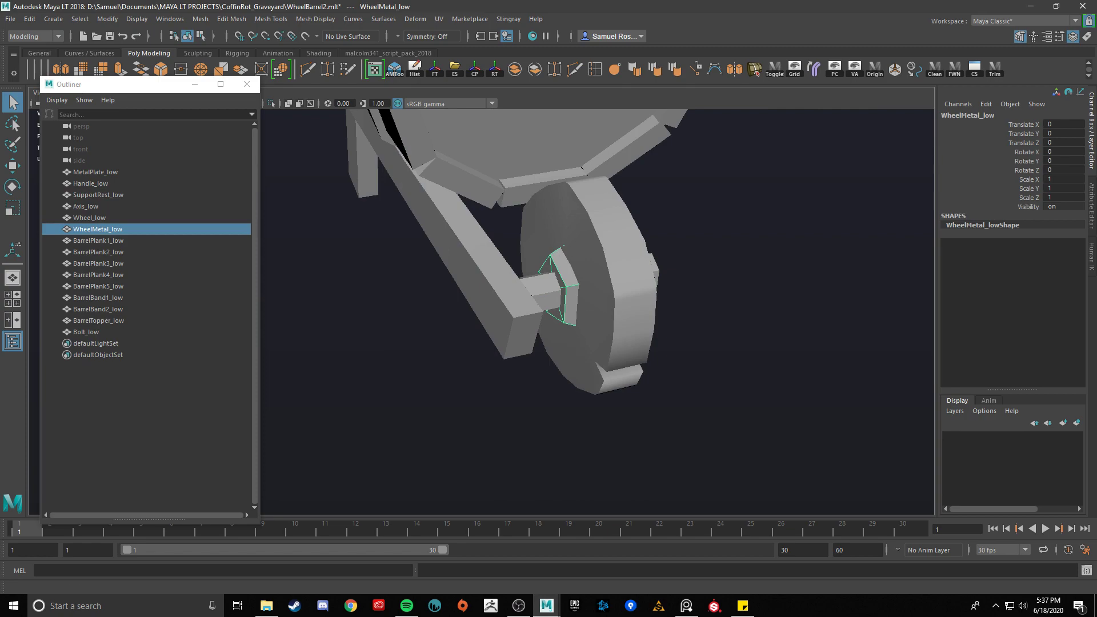
Step: Switch to the reference photo, examine the wheel hub, the metal axle and its joint with the wooden handle, and return to Maya
key("alt+Tab")
right_click_drag(485, 376, 1010, 318)
middle_click_drag(467, 330, 722, 314)
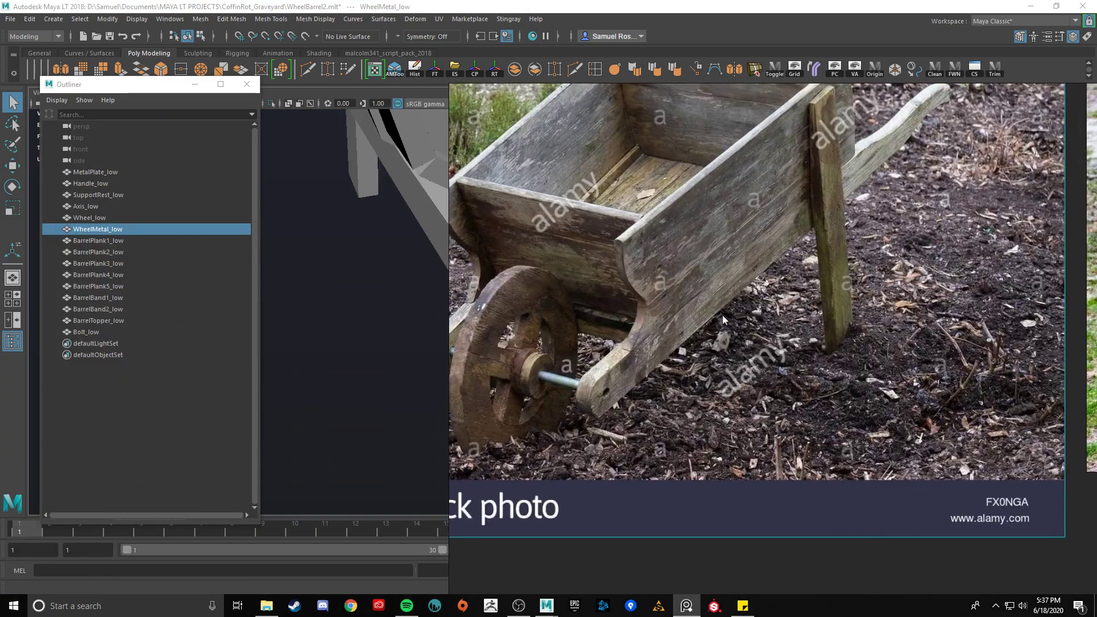
scroll(675, 272, "up", 5)
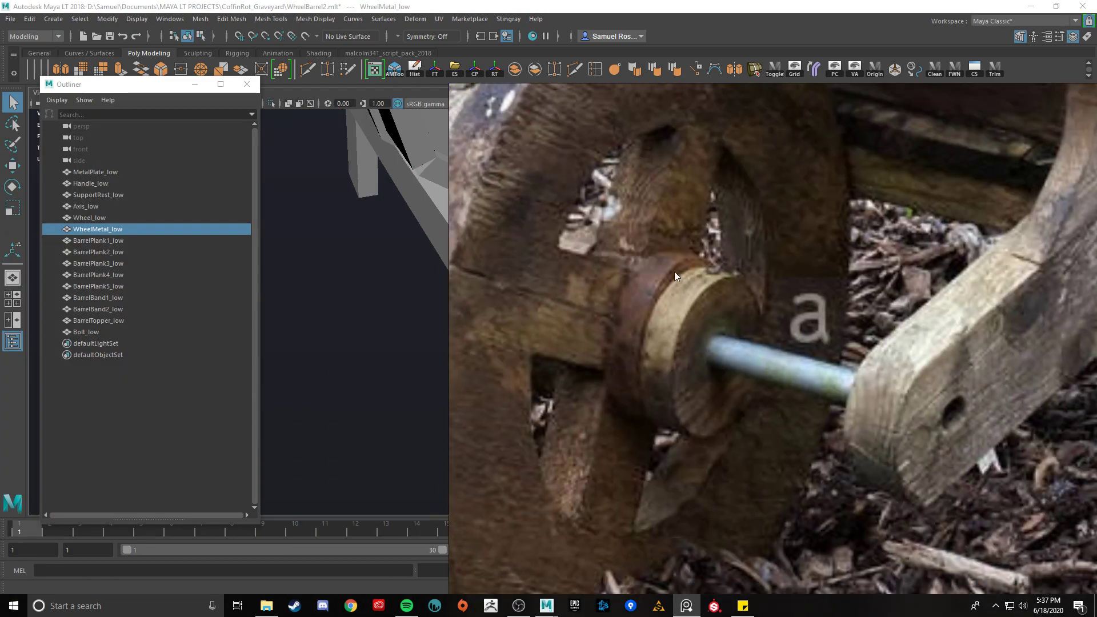
scroll(629, 354, "down", 2)
key("alt+Tab")
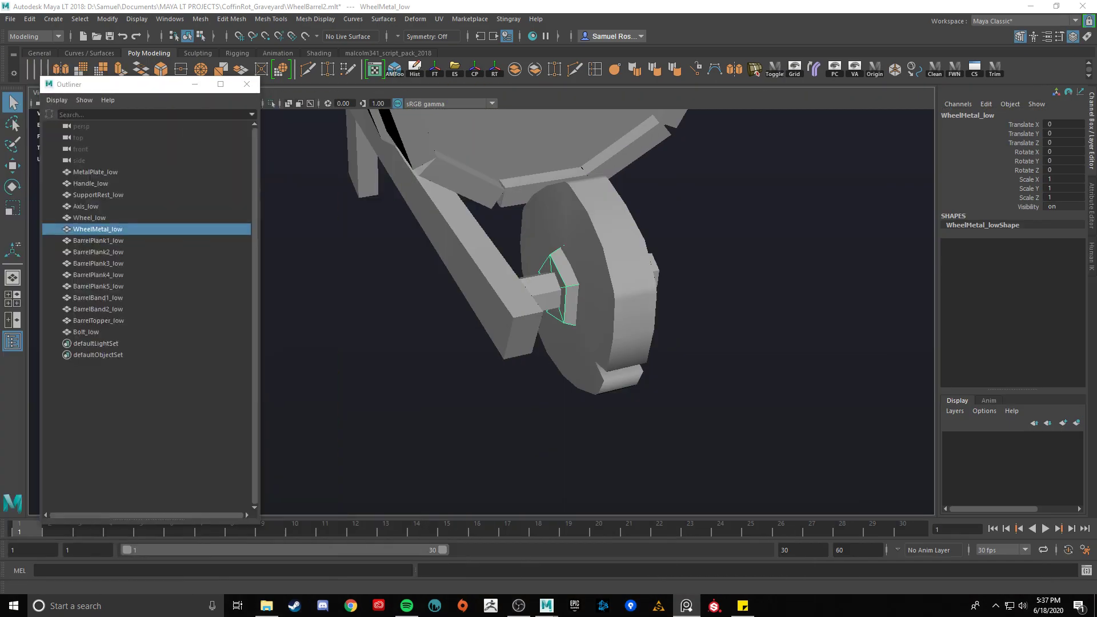
Step: Clear the selection and examine the whole wheelbarrow from its front and from the side without a handle
scroll(675, 384, "down", 2)
left_click(672, 382)
left_click_drag(533, 296, 447, 375, "alt")
left_click_drag(511, 420, 631, 335, "alt")
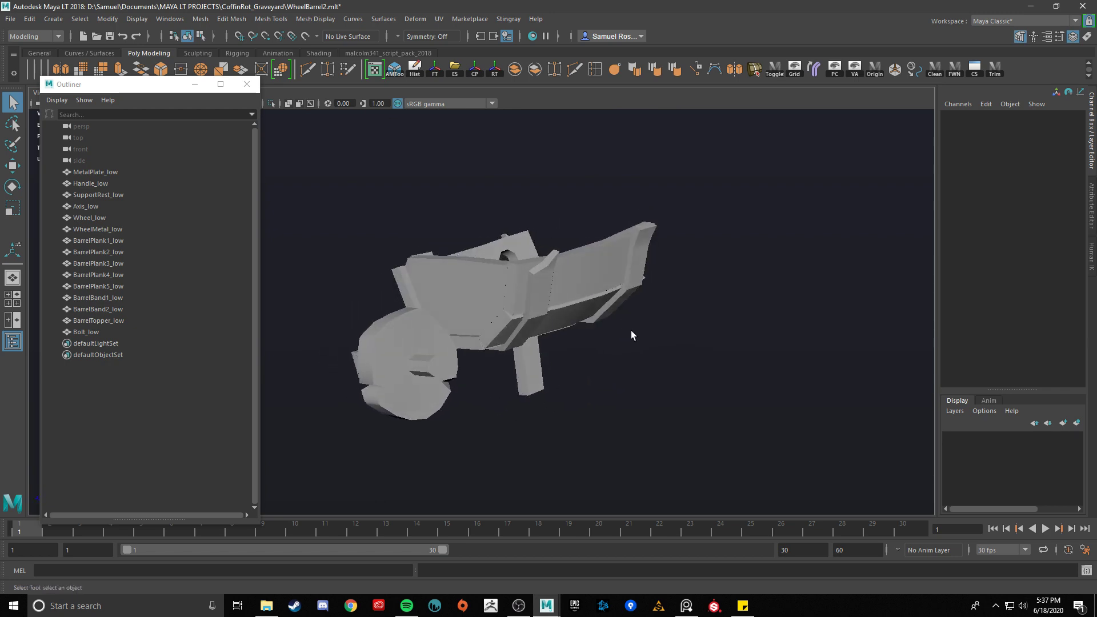
left_click_drag(630, 330, 506, 307, "alt")
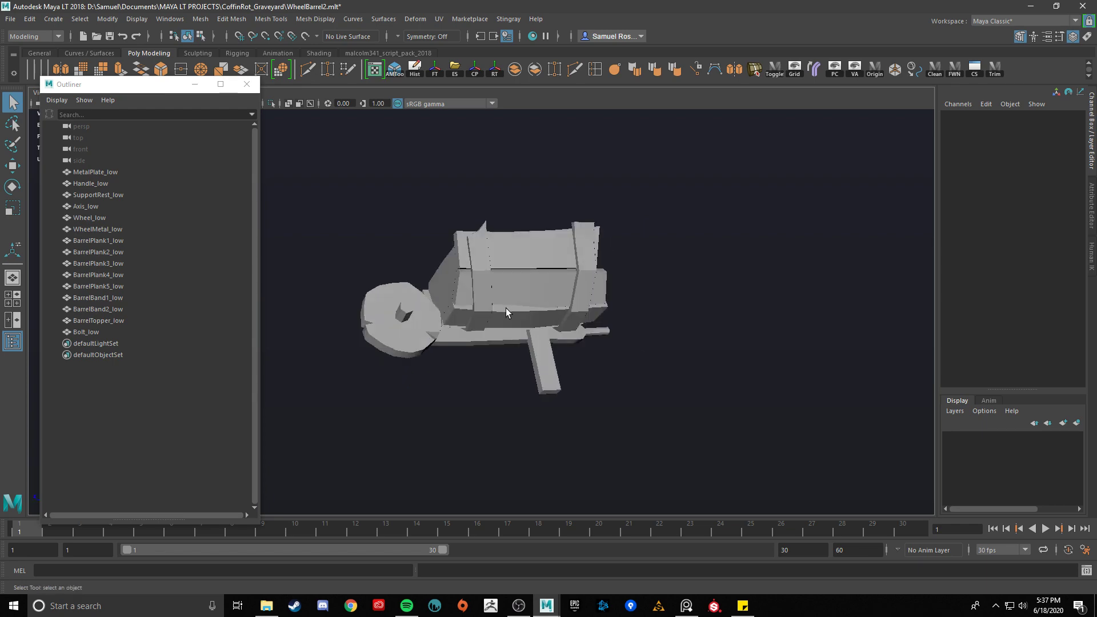
Step: Select BarrelPlank3_low and isolate it to view its curved side profile
left_click(506, 308)
left_click_drag(539, 268, 599, 323, "alt")
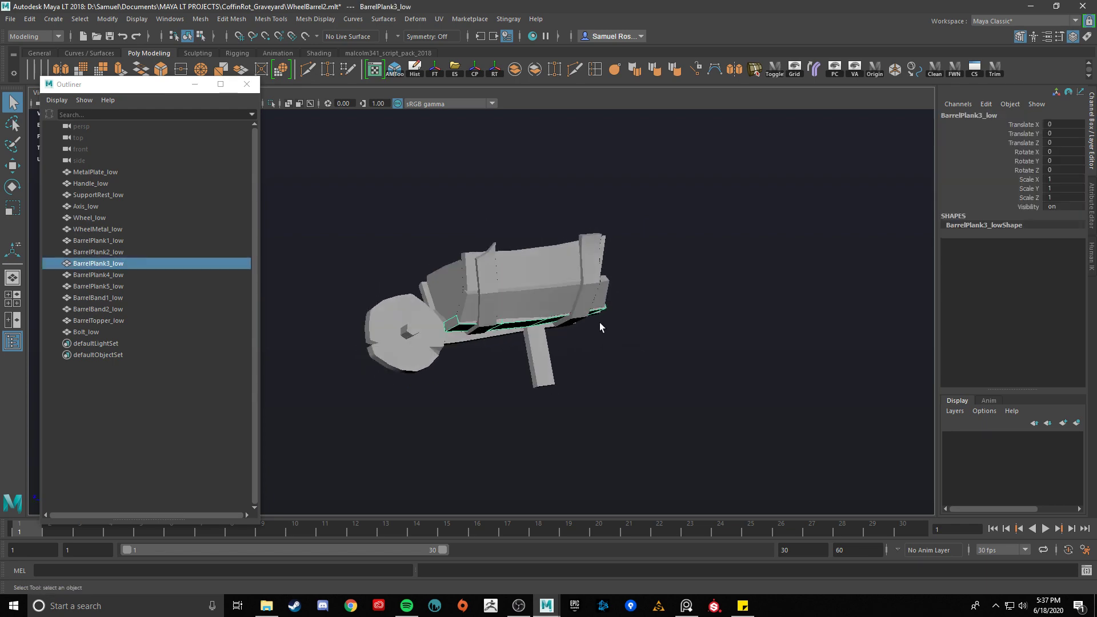
scroll(599, 322, "up", 6)
key("ctrl+1")
key("super")
left_click_drag(455, 349, 460, 352, "alt")
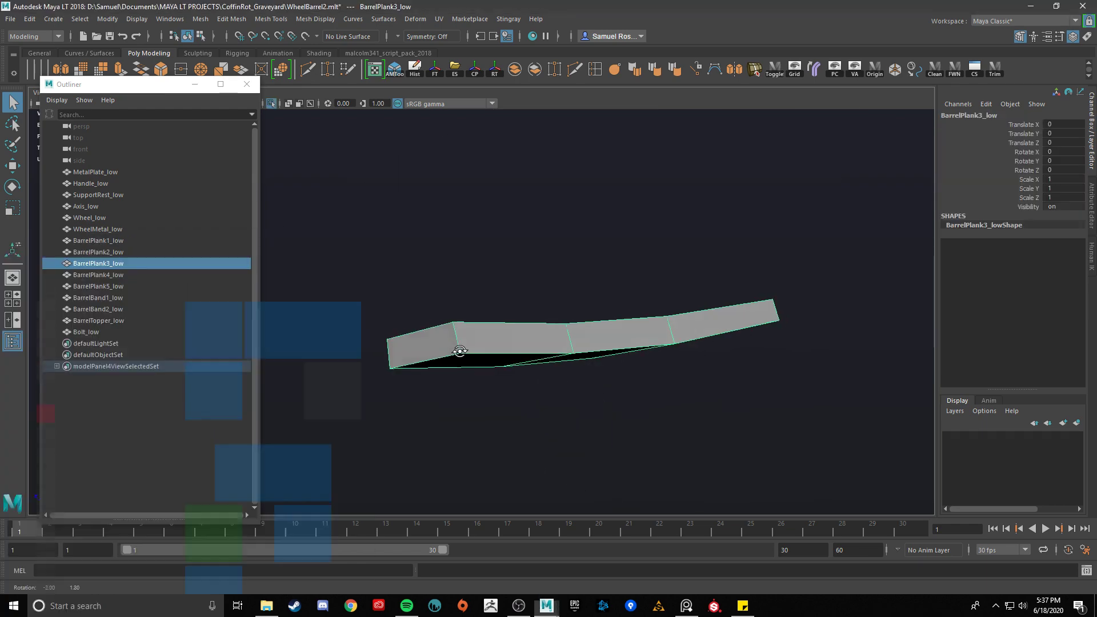
Step: Try a lengthwise edge loop through the middle of BarrelPlank3_low's side with Multi-Cut, and undo it
left_click(575, 69)
left_click(483, 354, "ctrl")
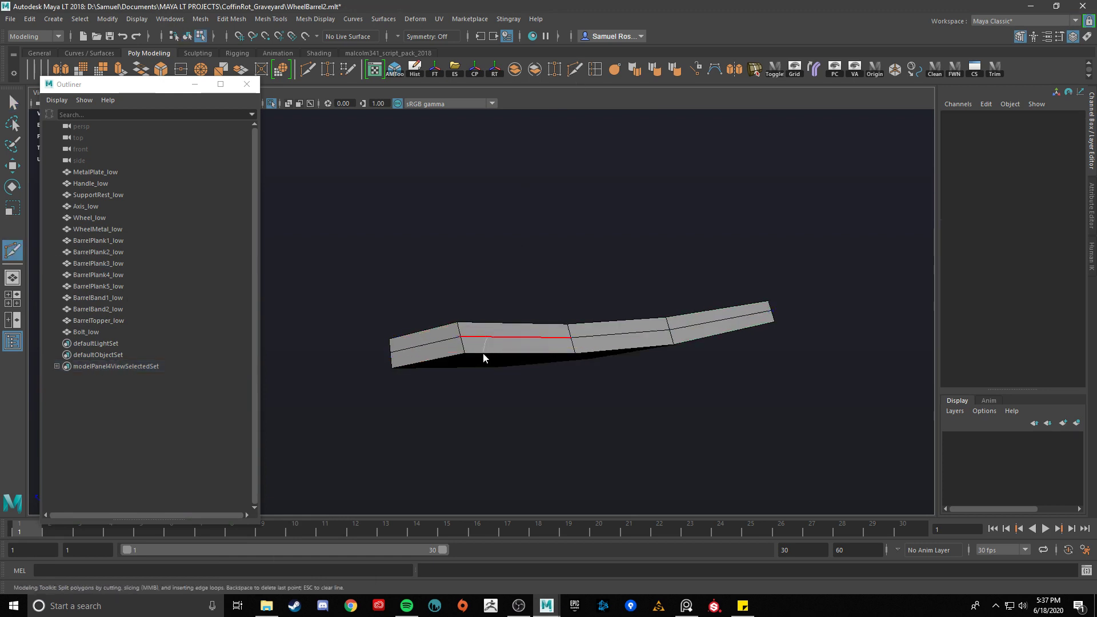
key("q")
left_click(732, 337)
key("ctrl+z")
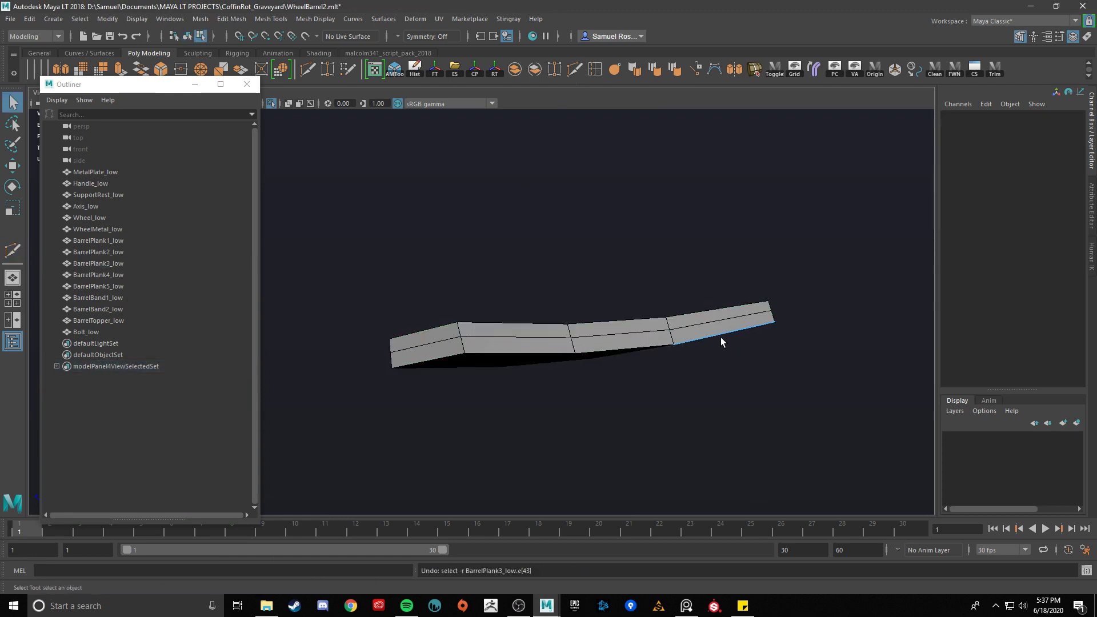
key("ctrl+z")
Step: Examine BarrelPlank3_low inside the full barrel, focusing on its rear end and the gaps beside the neighbouring planks
left_click_drag(689, 374, 729, 430, "alt")
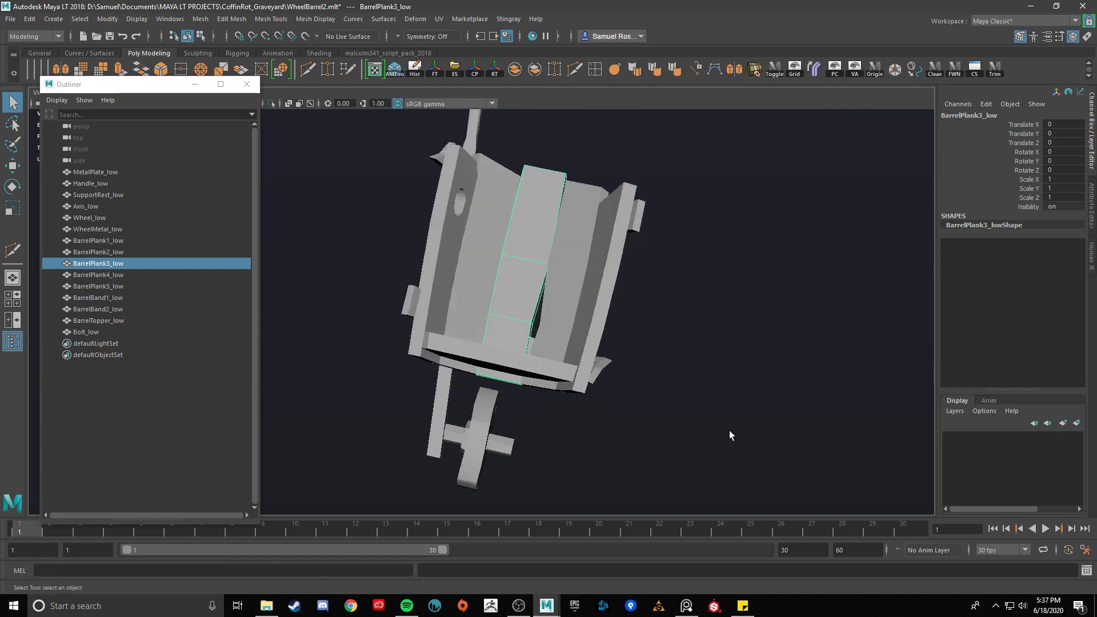
scroll(714, 371, "up", 3)
middle_click_drag(698, 297, 646, 413, "alt")
scroll(647, 413, "up", 4)
left_click_drag(646, 413, 574, 381, "alt")
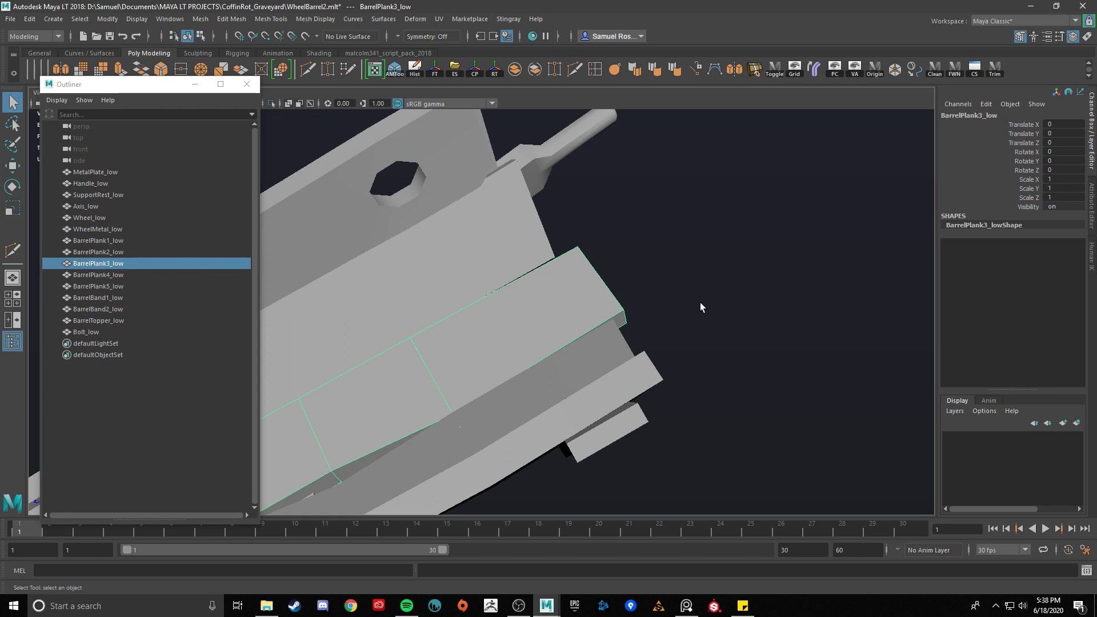
scroll(692, 306, "down", 3)
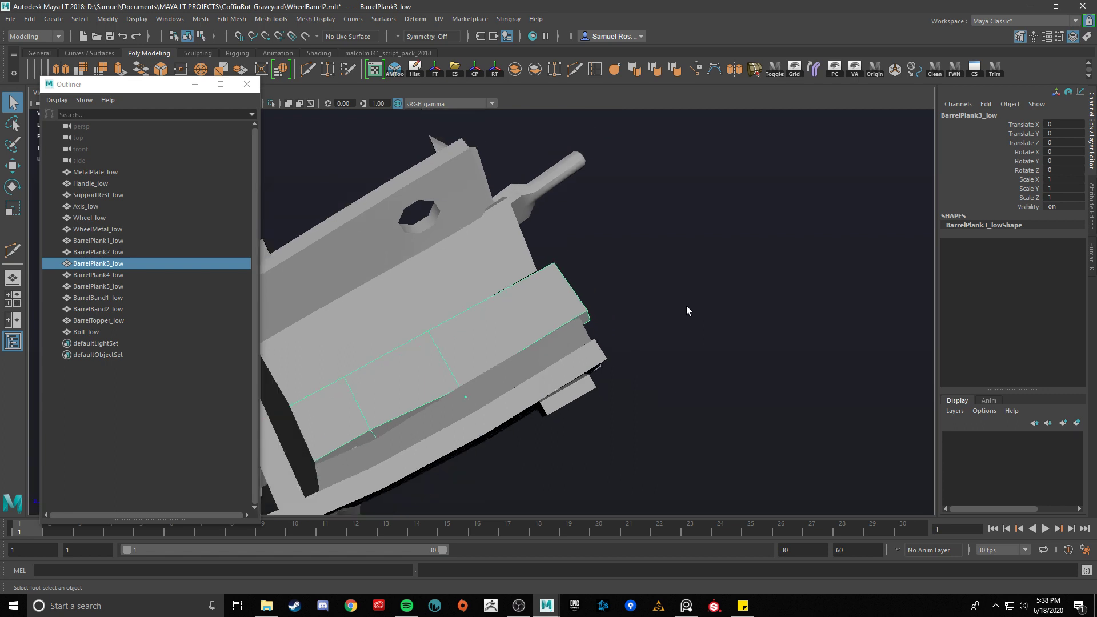
left_click_drag(687, 307, 573, 304, "alt")
Step: Isolate BarrelPlank3_low, inspect its edge divisions from above and below, and show the whole wheelbarrow again
key("ctrl+1")
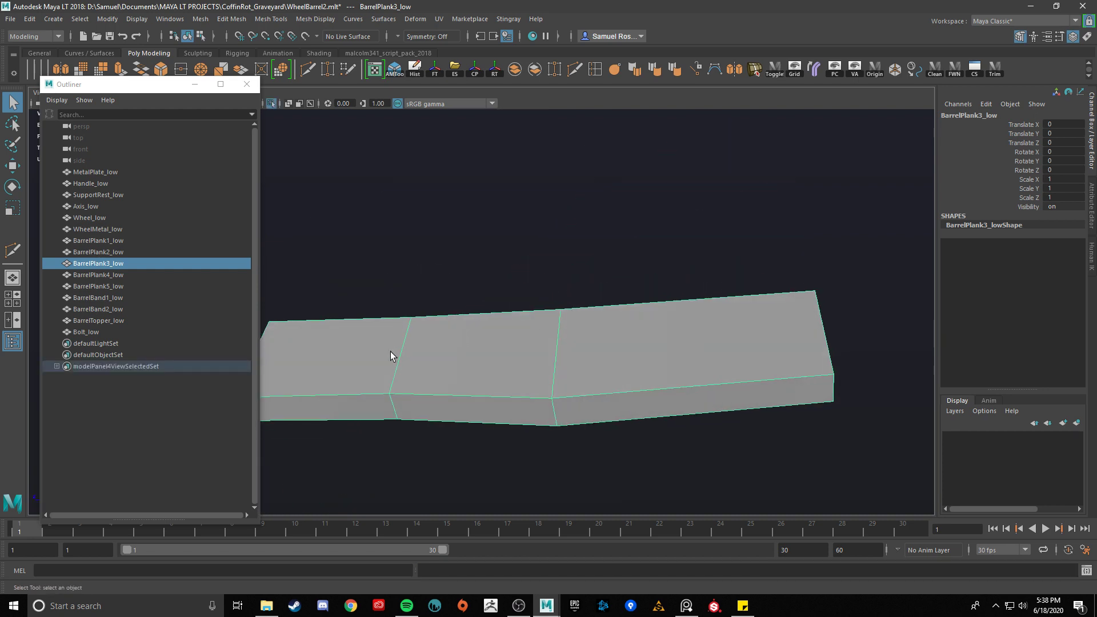
middle_click_drag(392, 355, 454, 314, "alt")
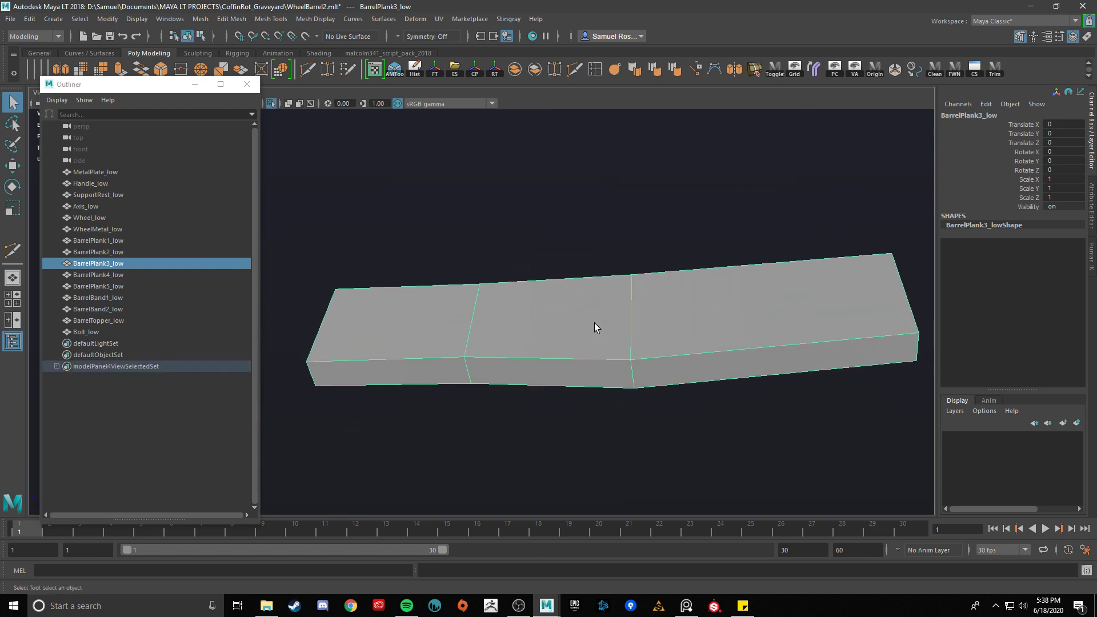
left_click_drag(453, 335, 485, 335, "alt")
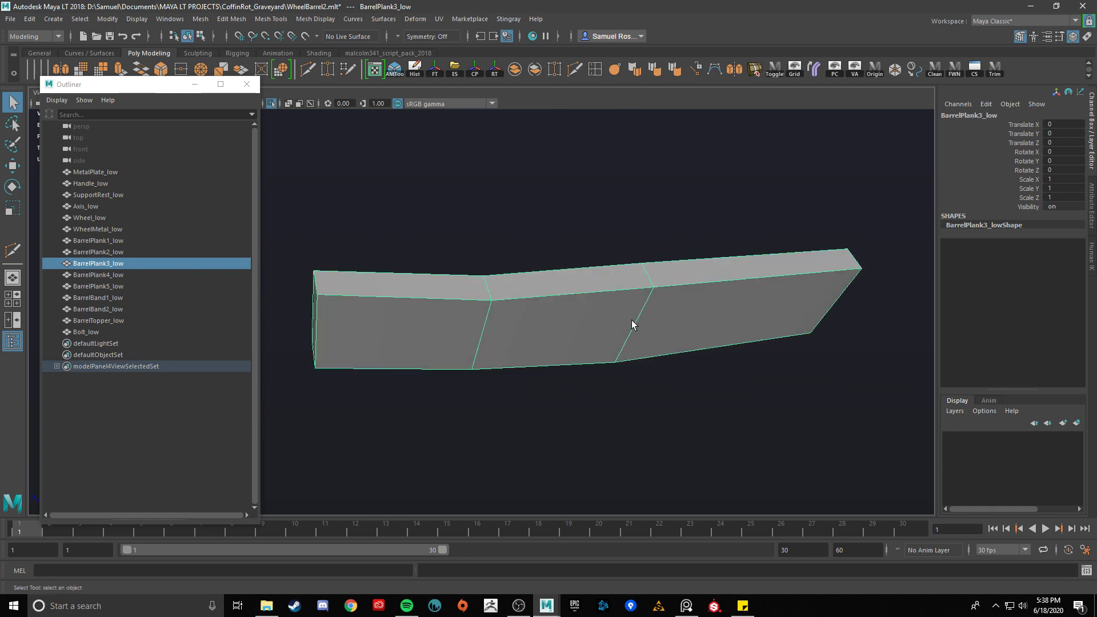
left_click_drag(632, 320, 559, 347, "alt")
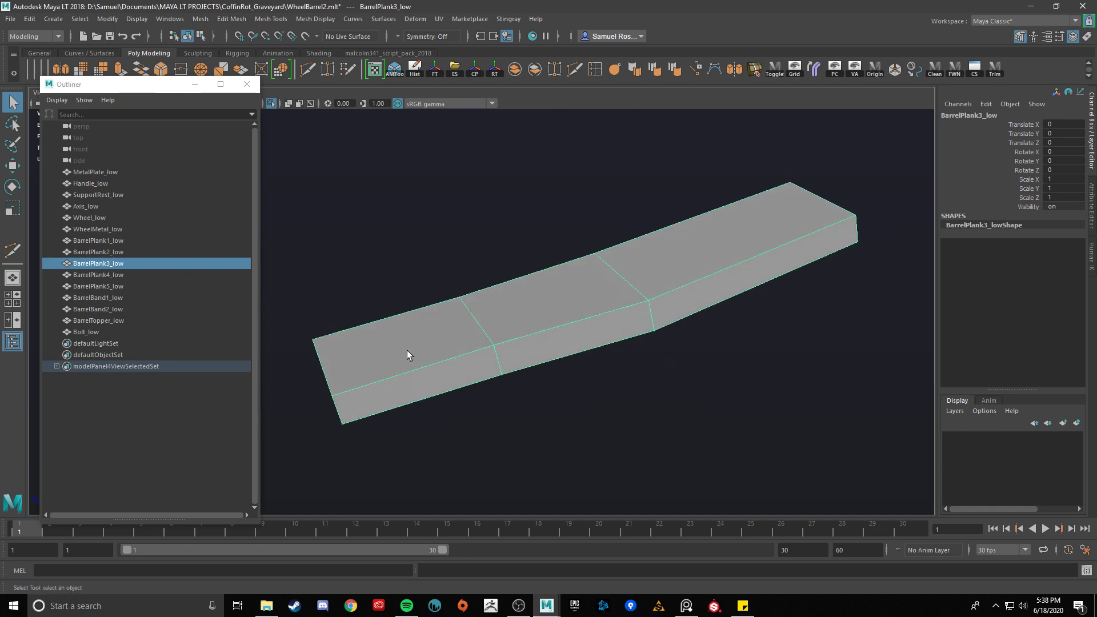
key("ctrl+1")
key("a")
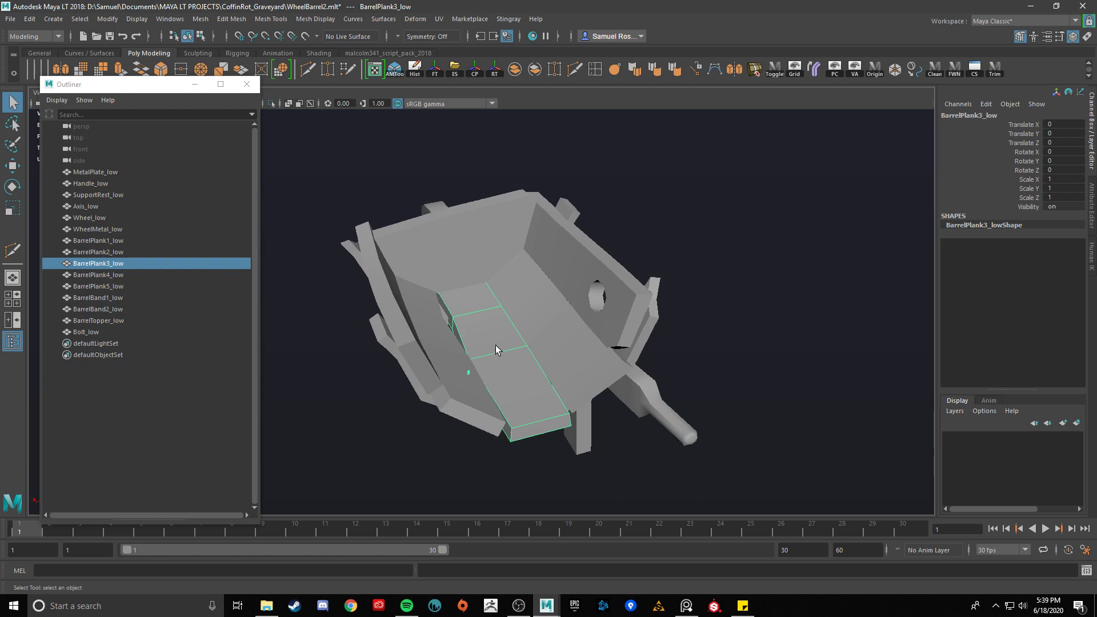
Step: Go through the barrel's planks one after another, ending on BarrelPlank5_low with the round hole, to compare their geometry
left_click_drag(496, 345, 439, 239, "alt")
key("Left")
key("Left")
key("Right")
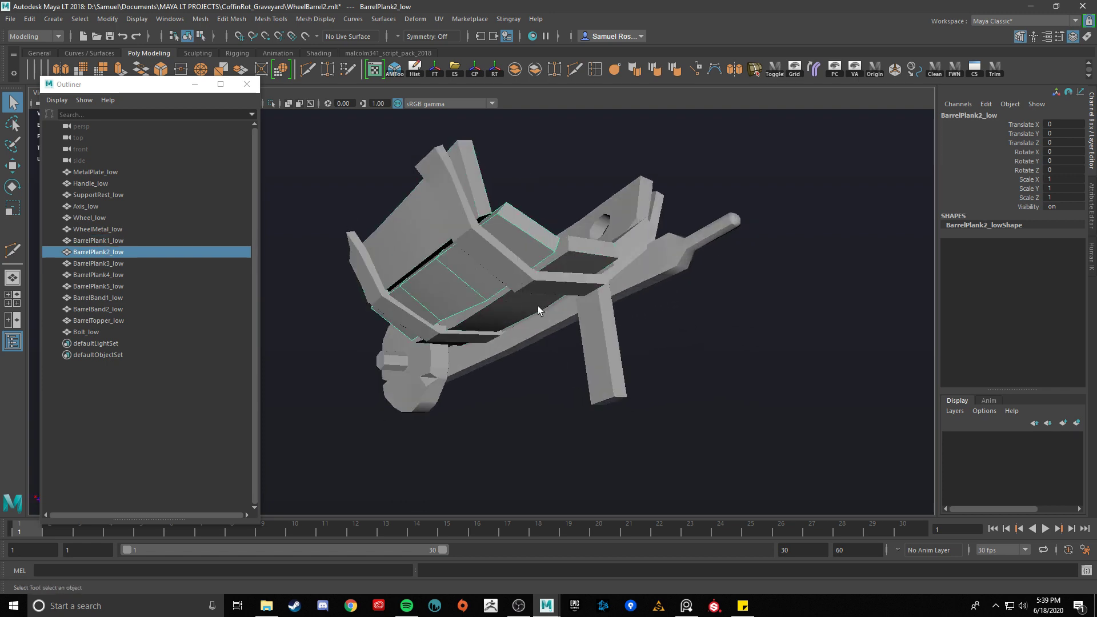
key("Right")
left_click_drag(537, 306, 555, 347, "alt")
key("Right")
key("Right")
scroll(506, 381, "up", 3)
scroll(555, 347, "down", 3)
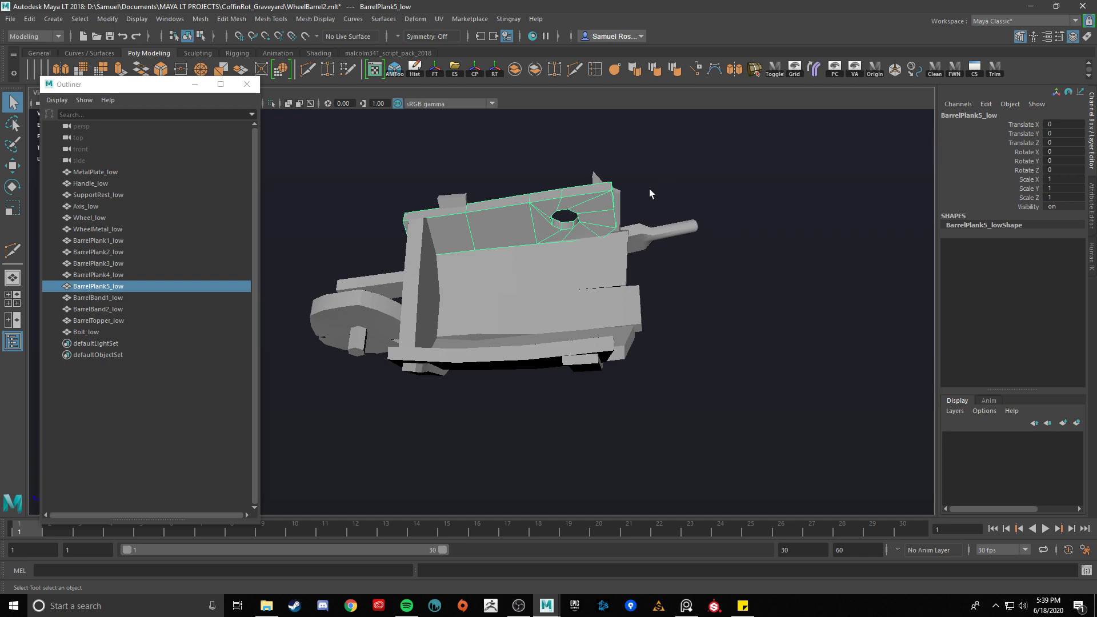
scroll(505, 231, "up", 2)
scroll(526, 237, "up", 1)
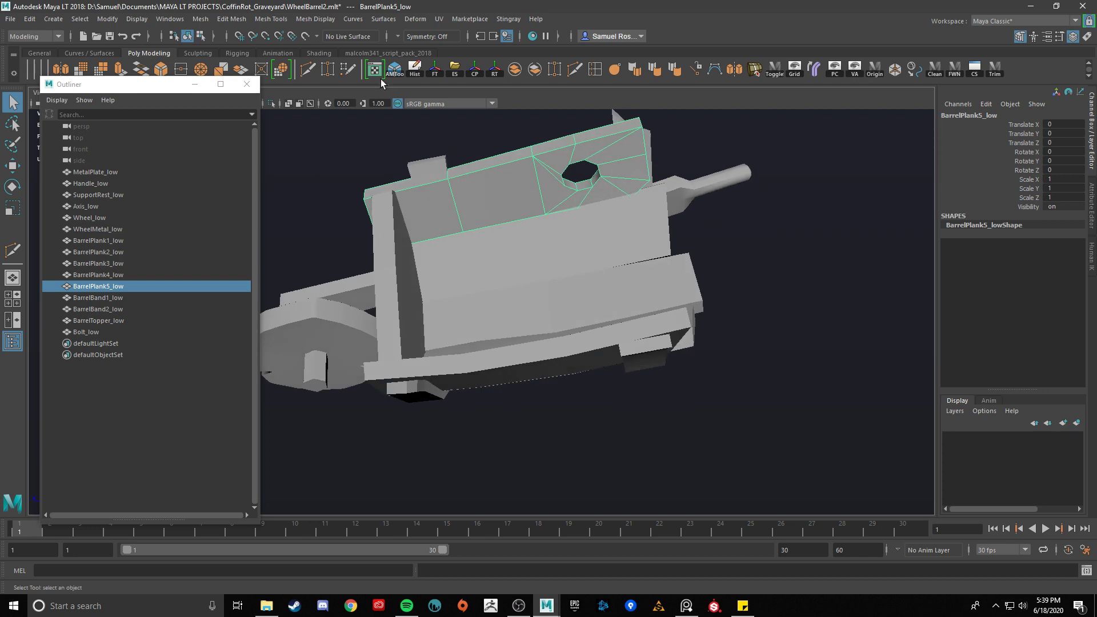
Step: Select all the wheelbarrow's parts and view their UV layout in the UV Editor
left_click(375, 71)
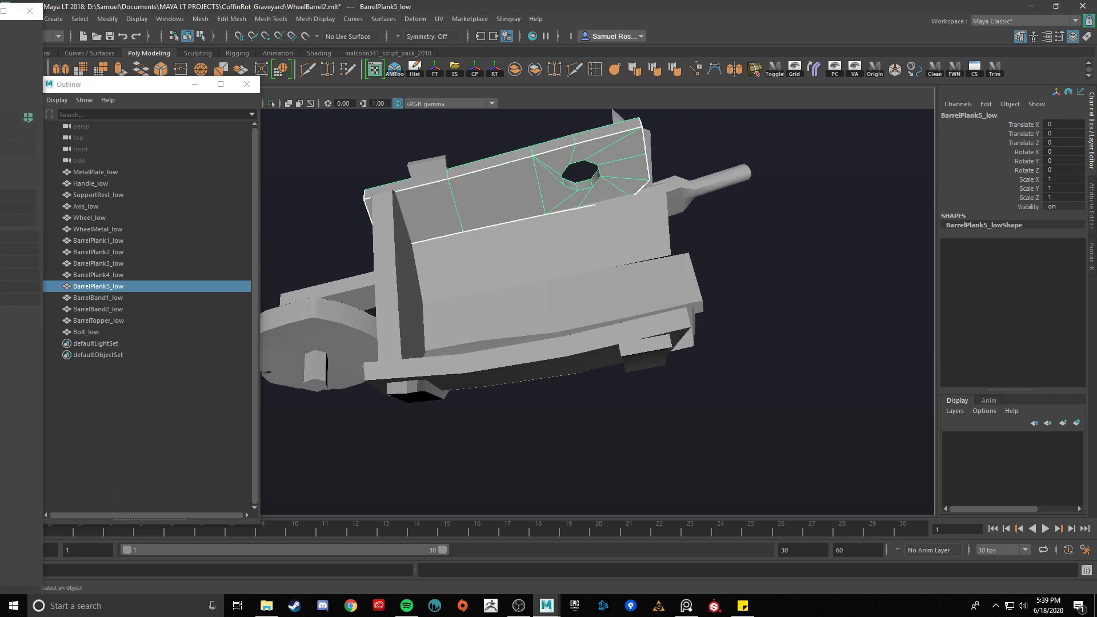
scroll(544, 258, "down", 4)
left_click_drag(778, 436, 372, 205)
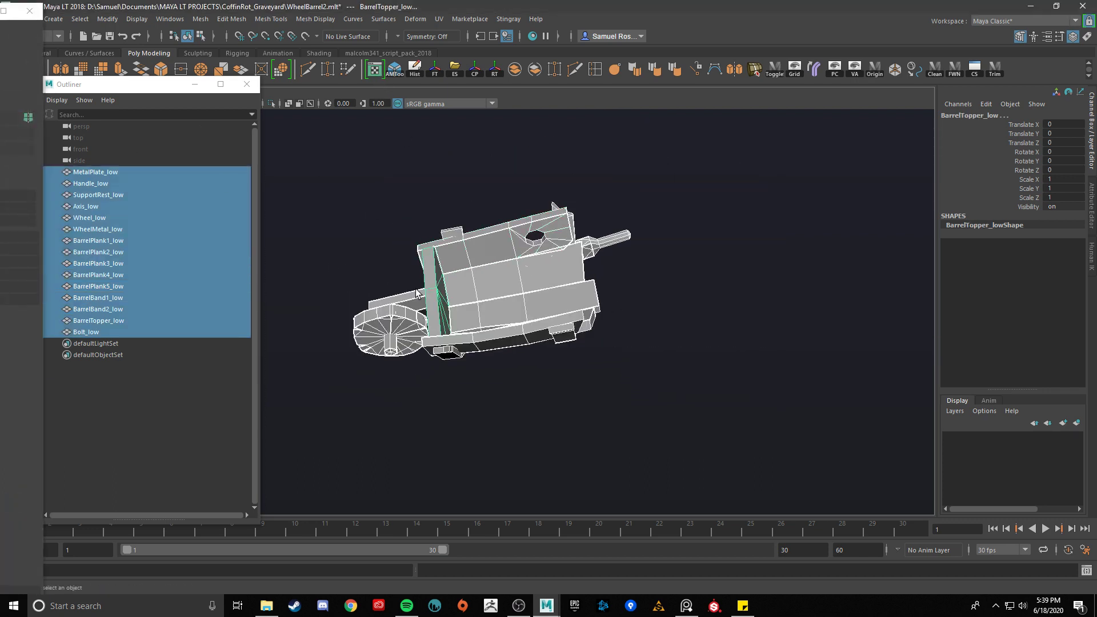
left_click(375, 71)
left_click_drag(585, 60, 804, 29)
scroll(780, 335, "down", 5)
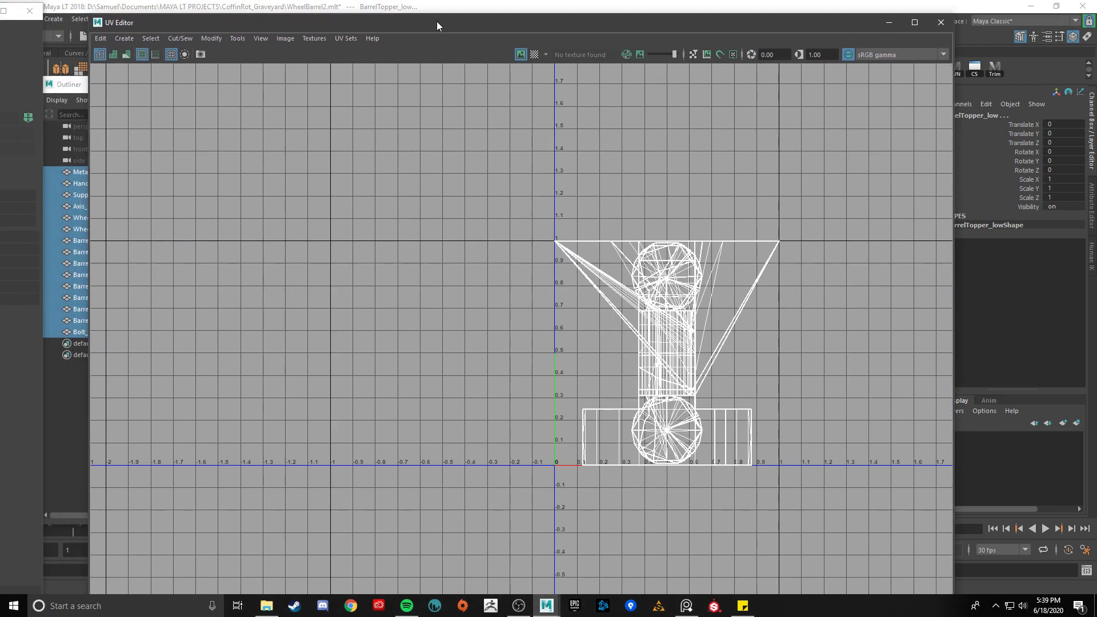
left_click_drag(436, 22, 394, 30)
Step: Return to the model, select BarrelPlank1_low, clear the selection, and view the whole wheelbarrow from the handle side
left_click(69, 84)
left_click(93, 244)
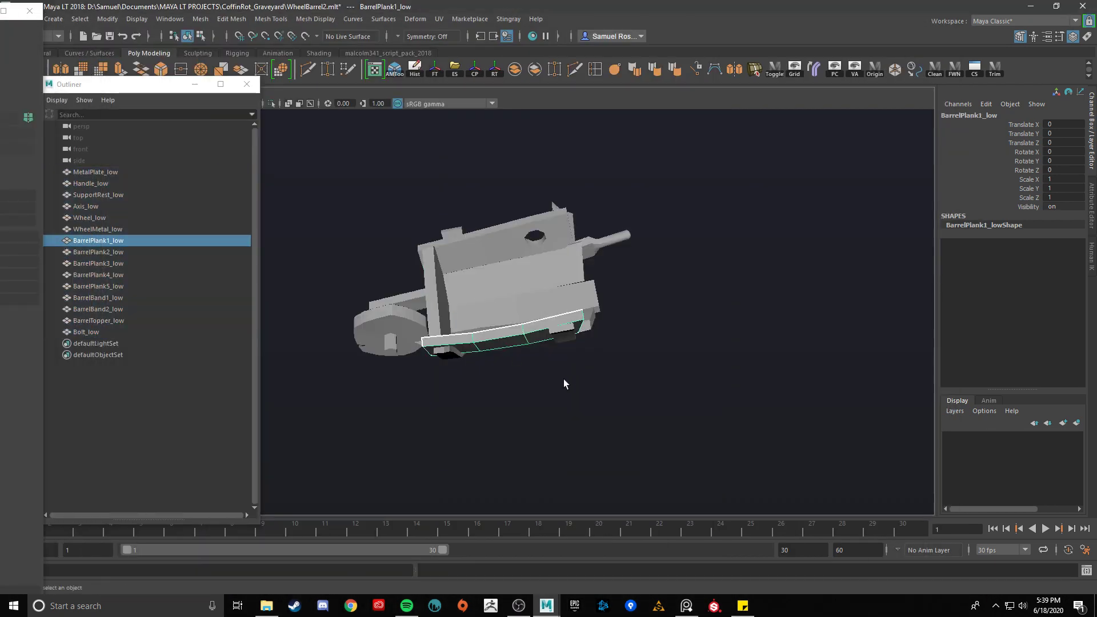
left_click(557, 377)
left_click_drag(554, 377, 541, 275, "alt")
key("ctrl+1")
left_click(355, 180)
scroll(477, 286, "up", 5)
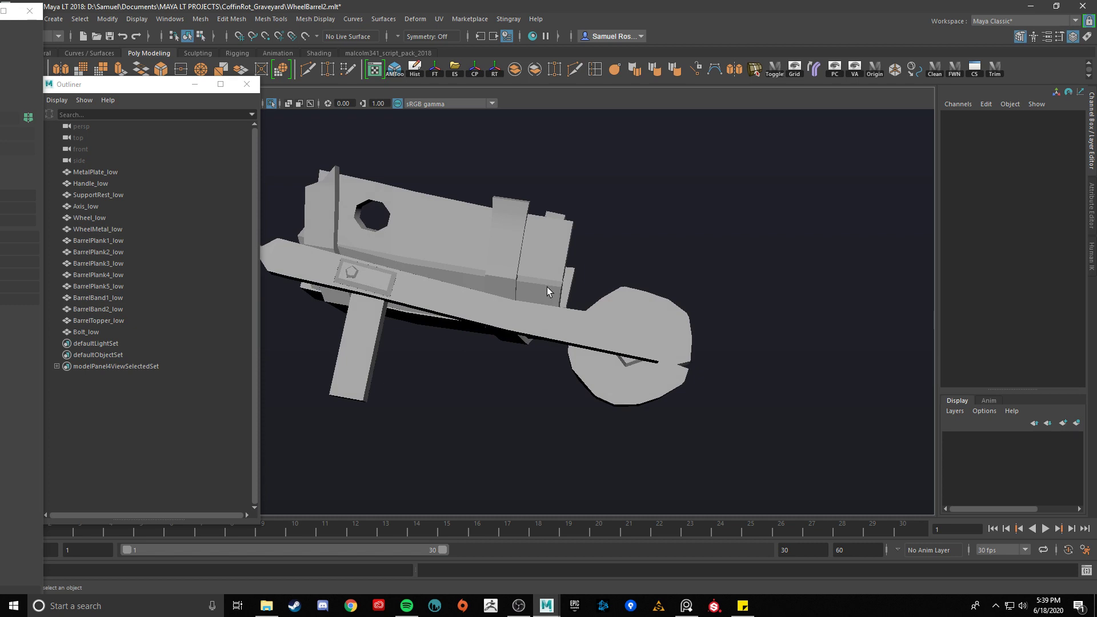
Step: Check the wheelbarrow's silhouette in all-lights display, restore normal shading, and view the barrel from above the handle
key("7")
mouse_move(651, 272)
left_mouse_down("alt")
mouse_move(566, 307)
mouse_move(435, 299)
left_mouse_up("alt")
key("6")
middle_click_drag(436, 299, 552, 251, "alt")
mouse_move(552, 252)
left_mouse_down("alt")
mouse_move(551, 280)
mouse_move(526, 257)
mouse_move(471, 321)
left_mouse_up("alt")
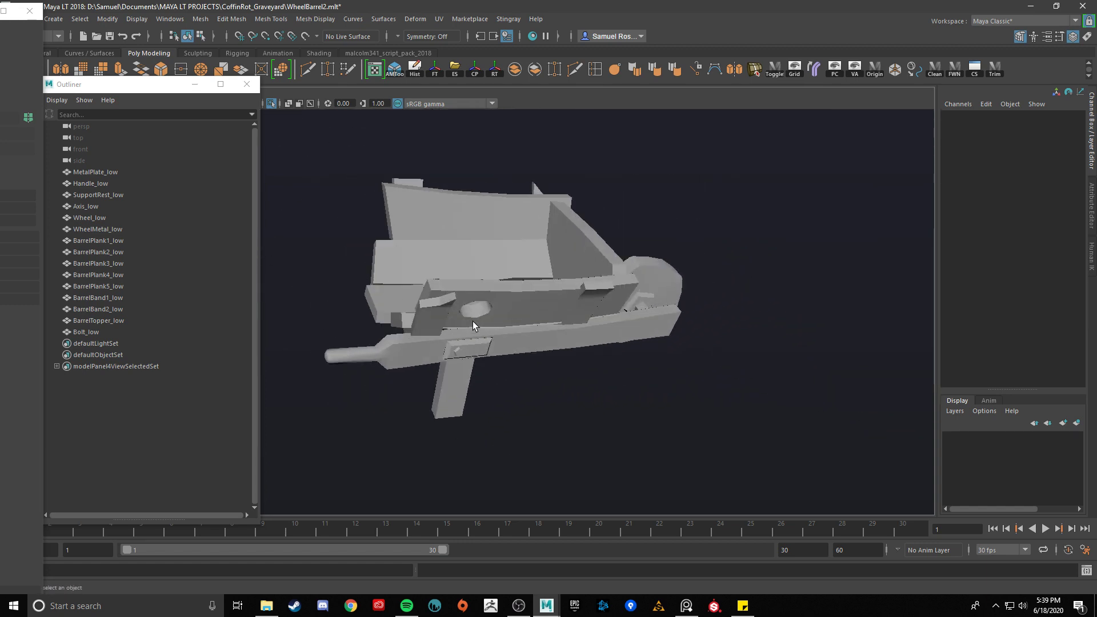
Step: Examine the barrel's open side and select the front board, BarrelTopper_low, to inspect its placement
scroll(468, 319, "up", 3)
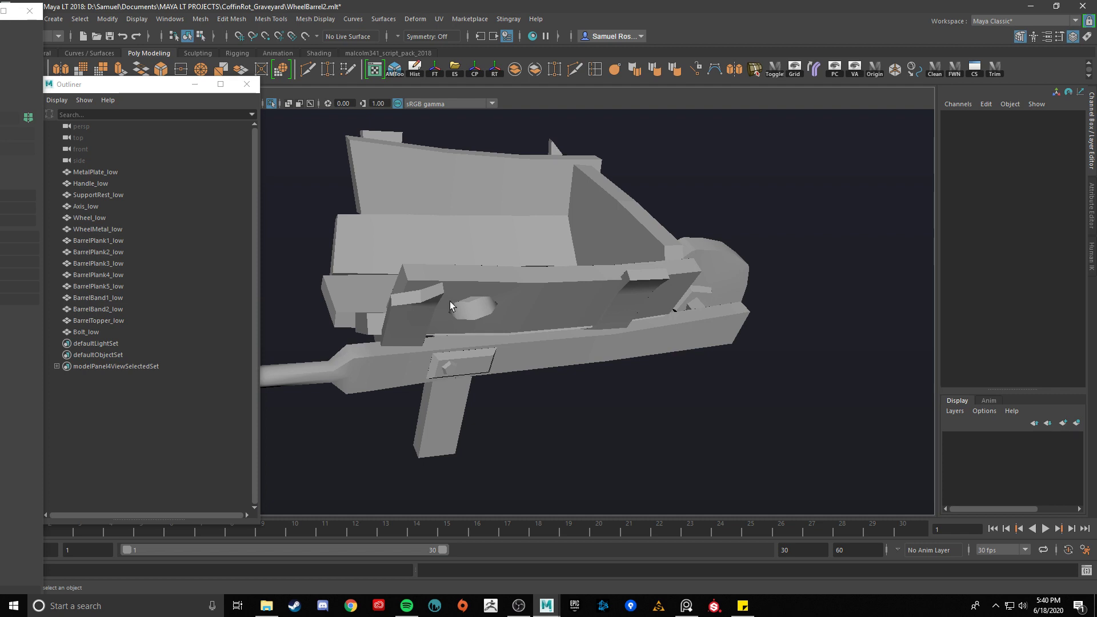
scroll(524, 280, "down", 3)
left_click(524, 280)
left_click_drag(586, 331, 609, 375, "alt")
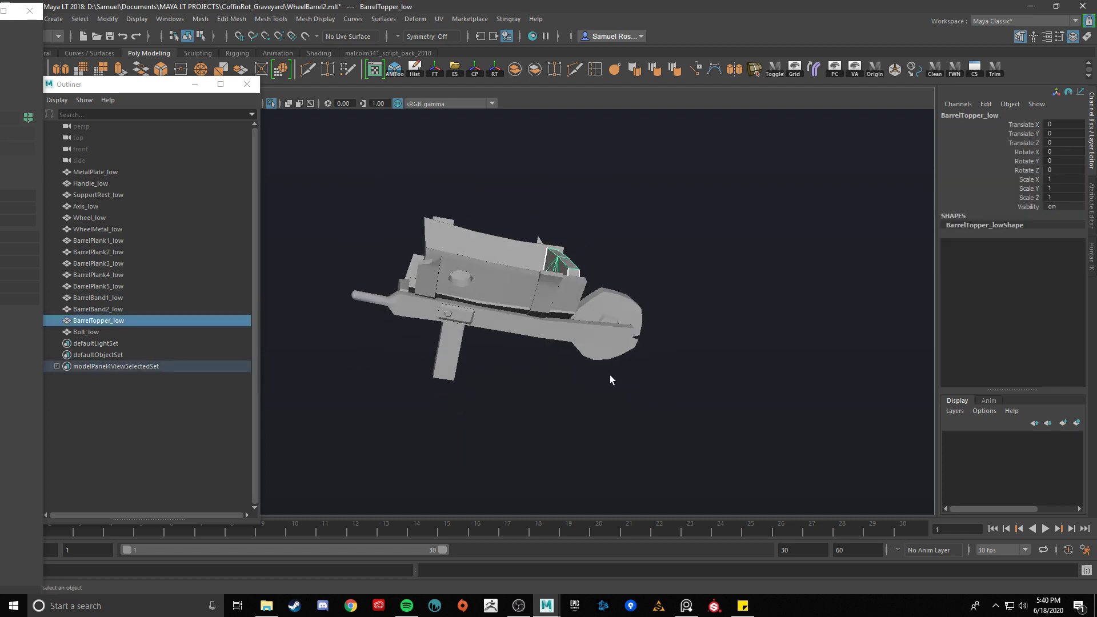
Step: Check the barrel planks and BarrelBand1_low against the side silhouette in all-lights display, clear the selection, and restore normal shading
key("7")
left_click_drag(471, 217, 499, 289, "alt")
left_click(539, 287)
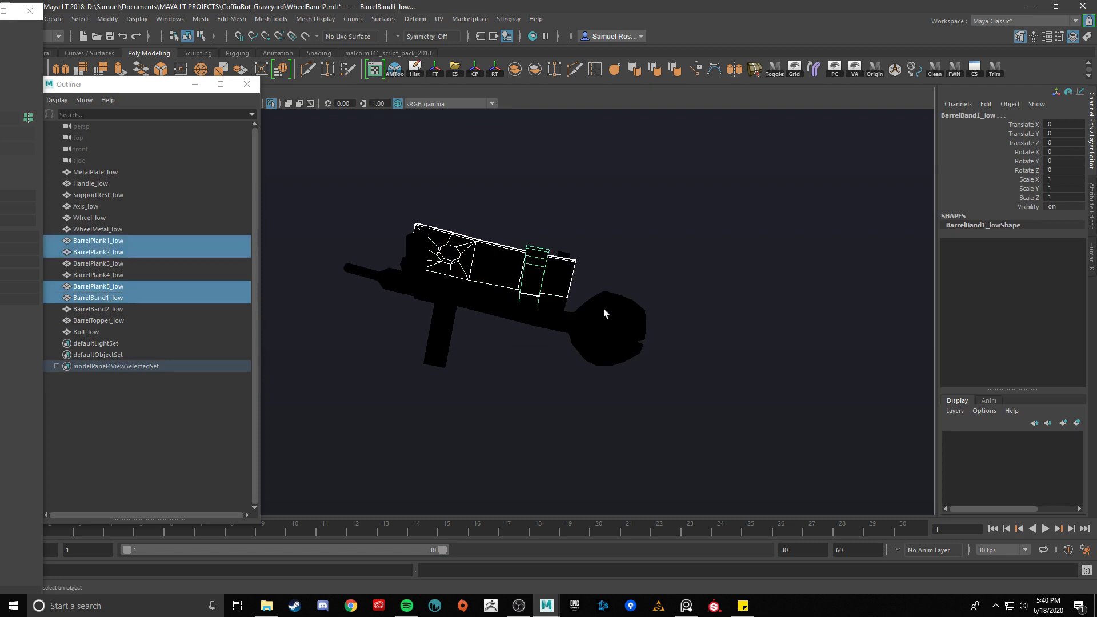
left_click(580, 358)
left_click(416, 330)
key("6")
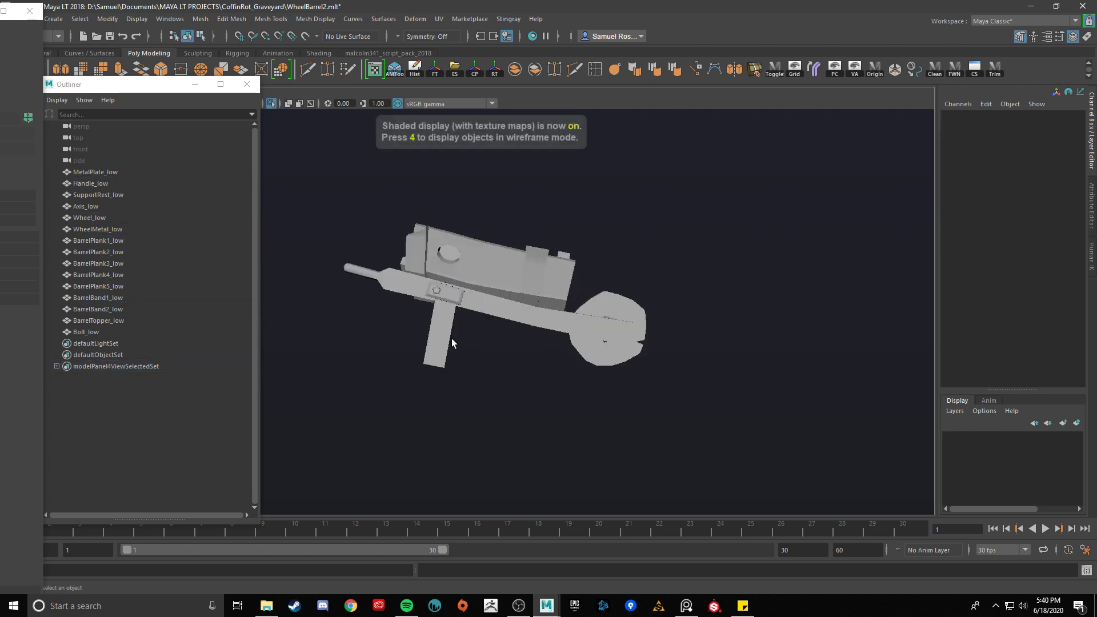
Step: Select BarrelBand1_low and BarrelBand2_low together and inspect how they wrap the barrel from the side and front
left_click_drag(452, 343, 601, 264, "alt")
left_click(601, 264)
left_click(435, 323, "shift")
scroll(466, 326, "down", 2)
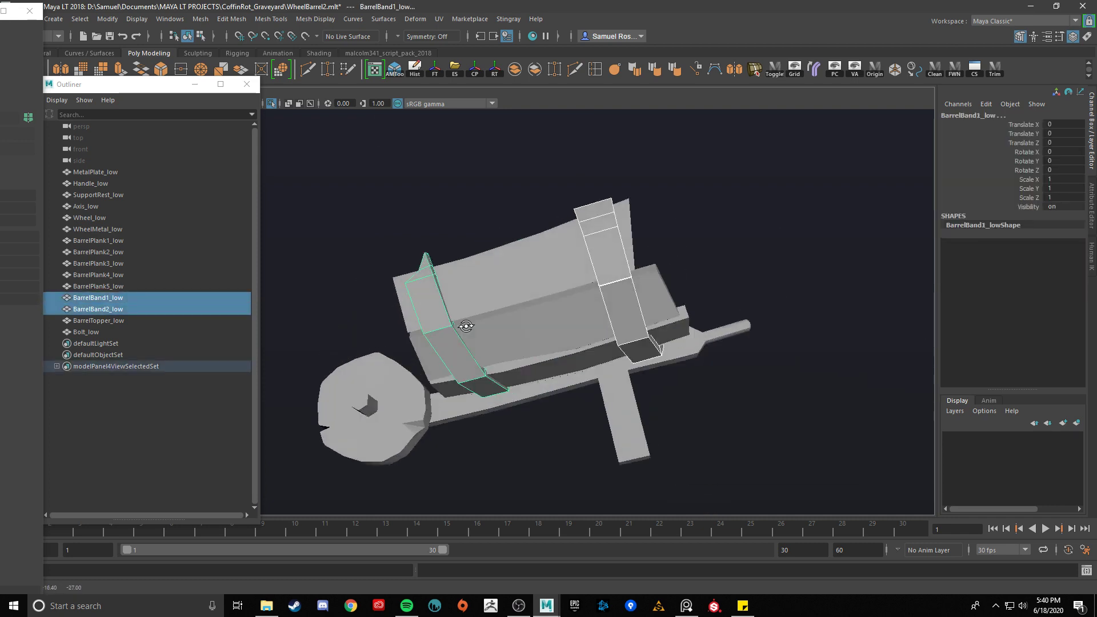
left_click_drag(466, 326, 467, 347, "alt")
left_click_drag(444, 279, 526, 458, "alt")
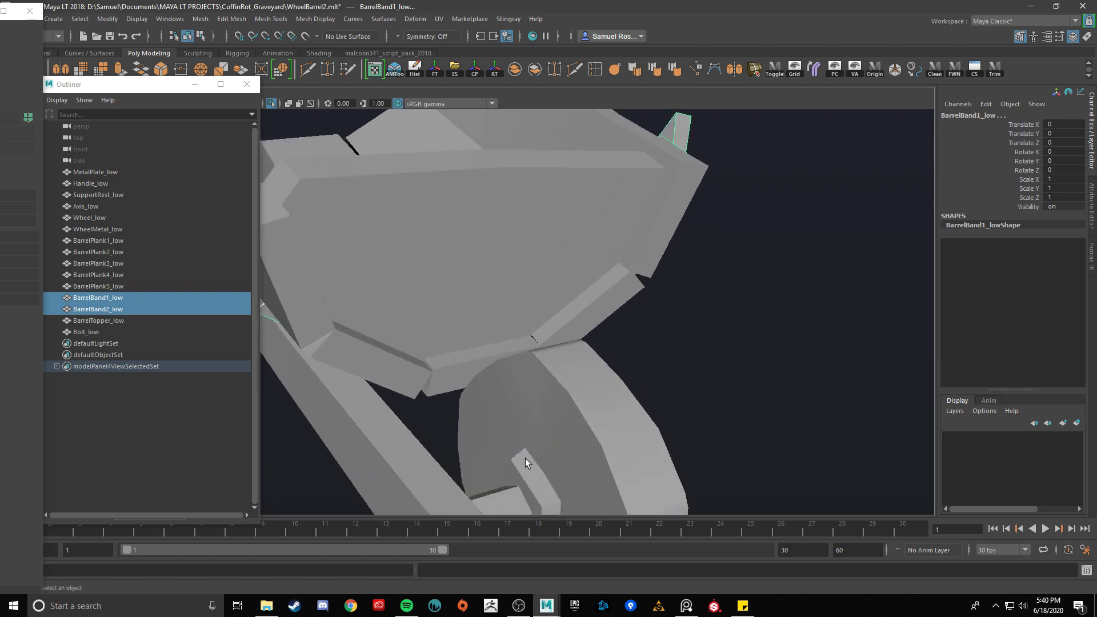
Step: Select WheelMetal_low and inspect how the metal piece sits on the wheel and axle, then compare it with the whole wheelbarrow
left_click(526, 458)
key("f")
left_click_drag(495, 313, 560, 402, "alt")
scroll(558, 378, "down", 4)
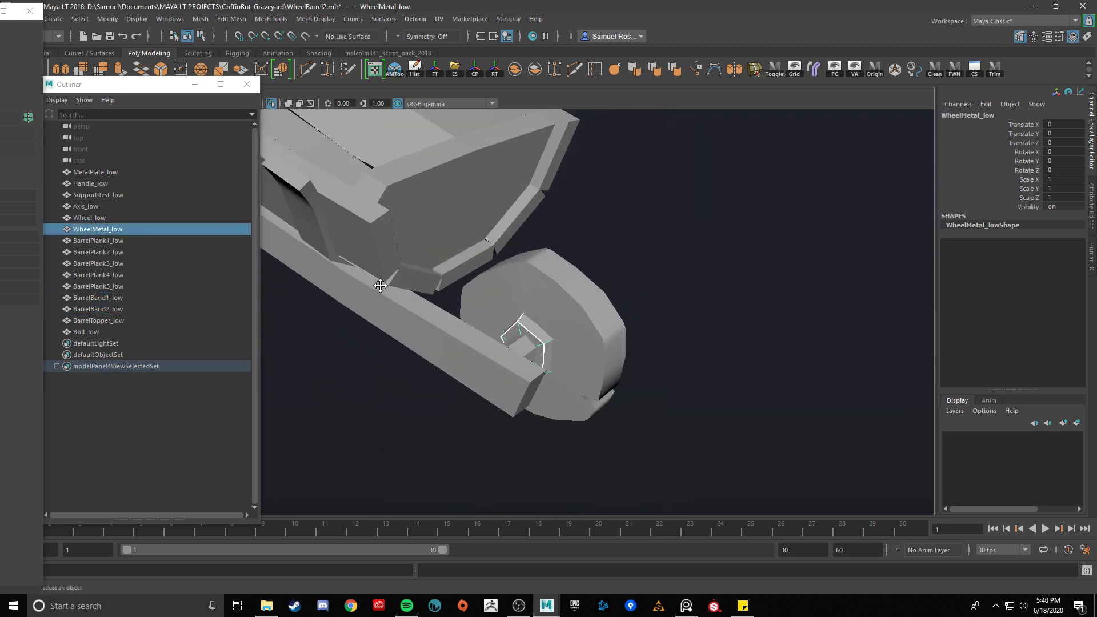
middle_click_drag(382, 284, 558, 366, "alt")
scroll(558, 365, "down", 6)
left_click_drag(529, 365, 370, 346, "alt")
scroll(370, 346, "up", 6)
middle_click_drag(394, 346, 502, 323, "alt")
scroll(503, 323, "up", 2)
scroll(502, 322, "down", 2)
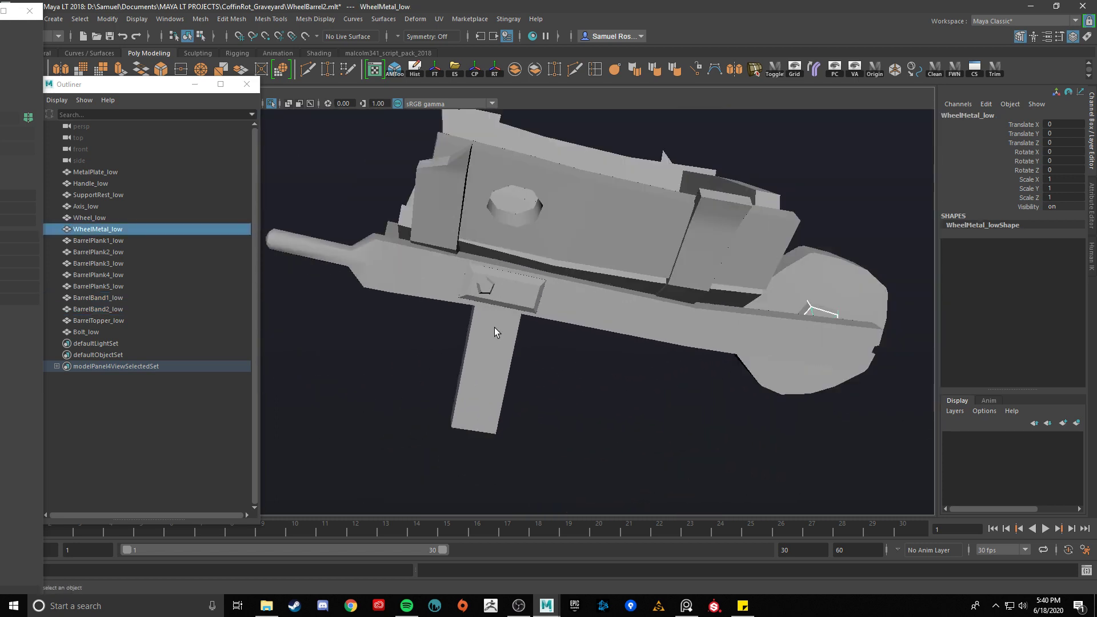
Step: Select BarrelBand2_low and examine how it wraps the planks at the barrel's open end
left_click_drag(520, 232, 589, 245, "alt")
left_click(580, 218)
left_click(588, 245)
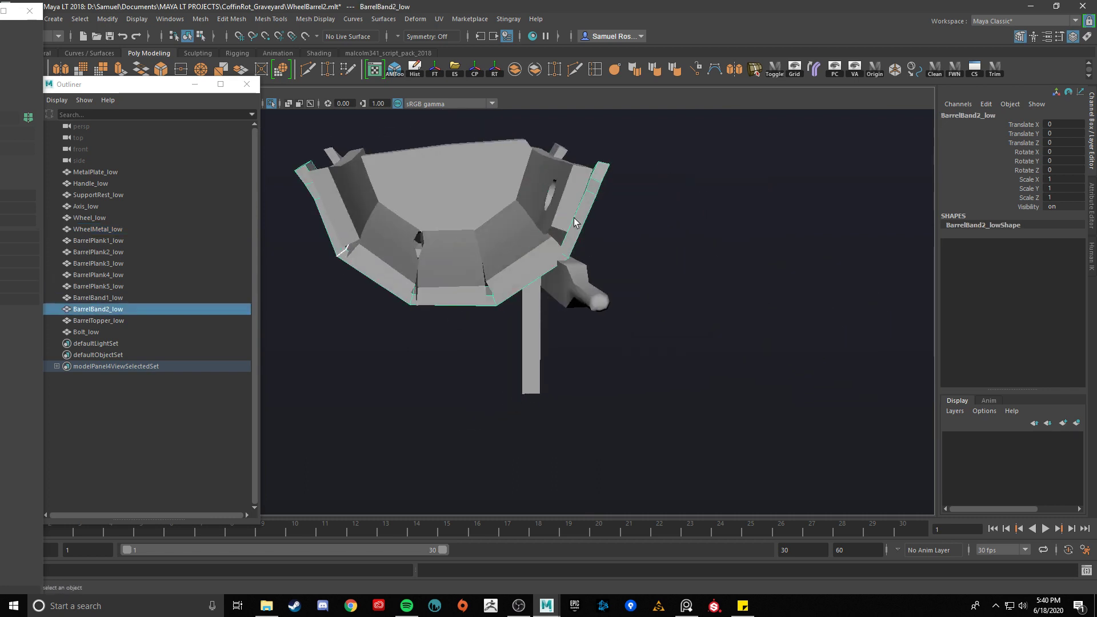
middle_click_drag(360, 188, 375, 193, "alt")
left_click_drag(375, 193, 440, 173, "alt")
Step: Try lowering the upper end of BarrelBand1_low by moving its end vertices down the barrel's side, and return to object selection
left_click(456, 246)
right_click_drag(440, 173, 400, 176)
left_click_drag(400, 176, 401, 209, "alt")
key("w")
left_click_drag(474, 262, 369, 197)
middle_click_drag(369, 197, 372, 216)
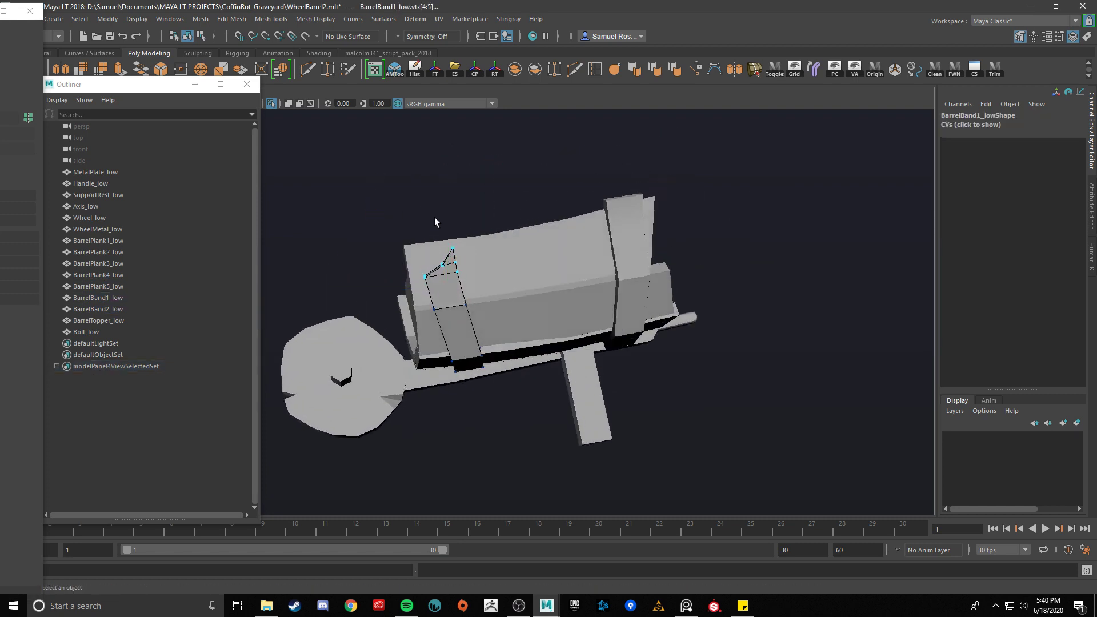
key("F8")
right_click_drag(434, 218, 451, 247, "alt")
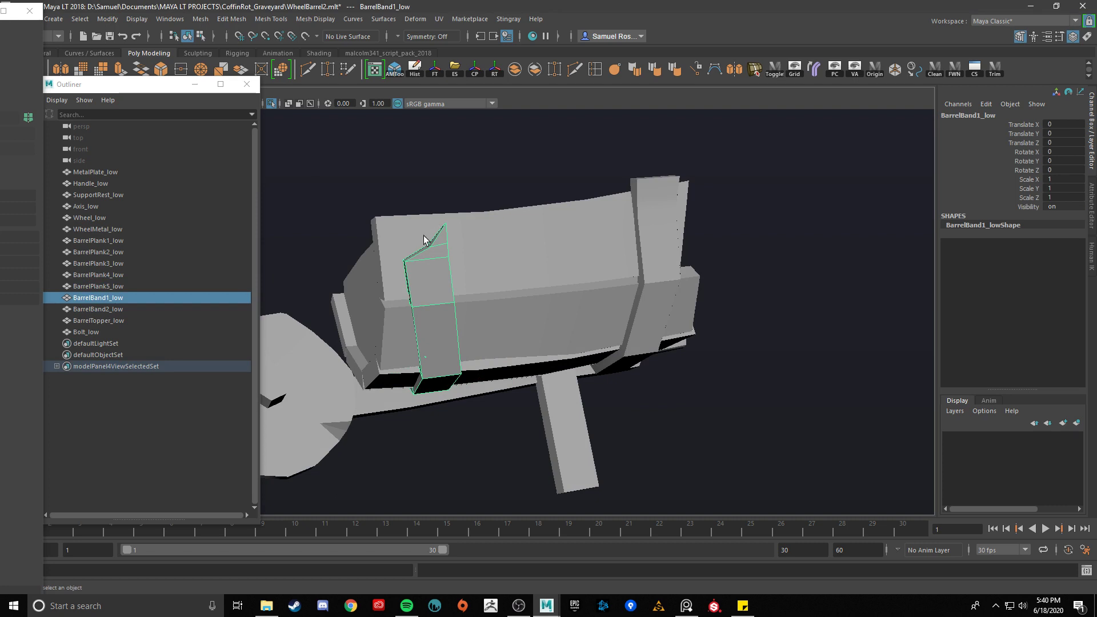
Step: Inspect the shortened BarrelBand1_low from around the barrel, clear the selection, and undo the vertex move
left_click_drag(423, 239, 454, 260, "alt")
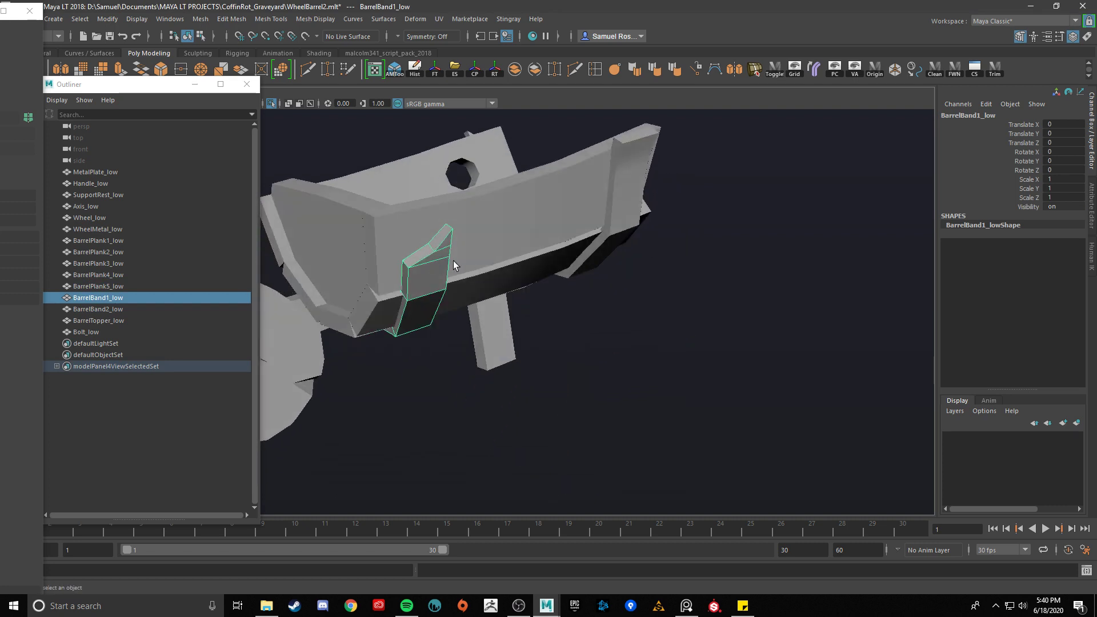
left_click_drag(453, 260, 577, 224, "alt")
left_click(524, 377)
scroll(541, 360, "up", 3)
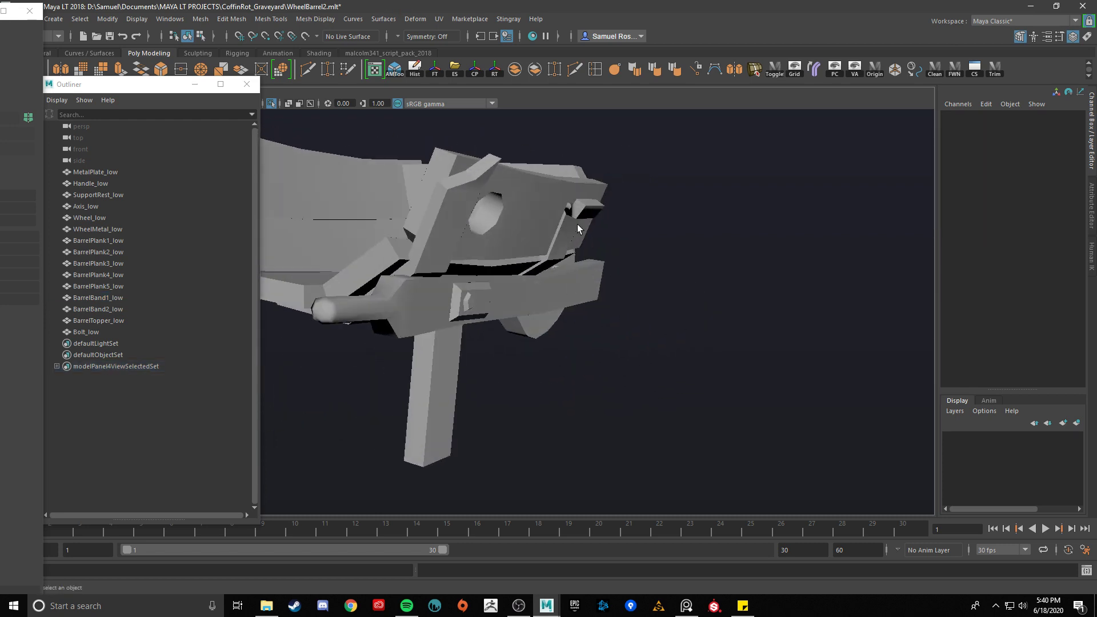
key("ctrl+z")
key("ctrl+z")
key("ctrl+z")
key("ctrl+z")
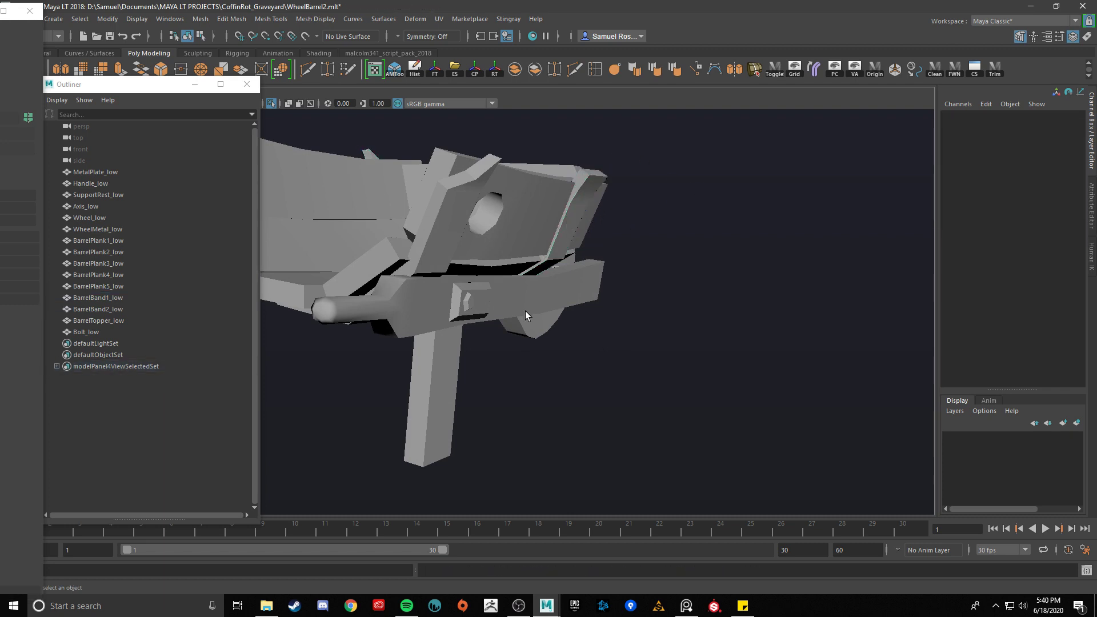
Step: Select Bolt_low, Handle_low with Wheel_low, and MetalPlate_low in turn to inspect how the fittings attach to the handle beam
left_click(474, 301)
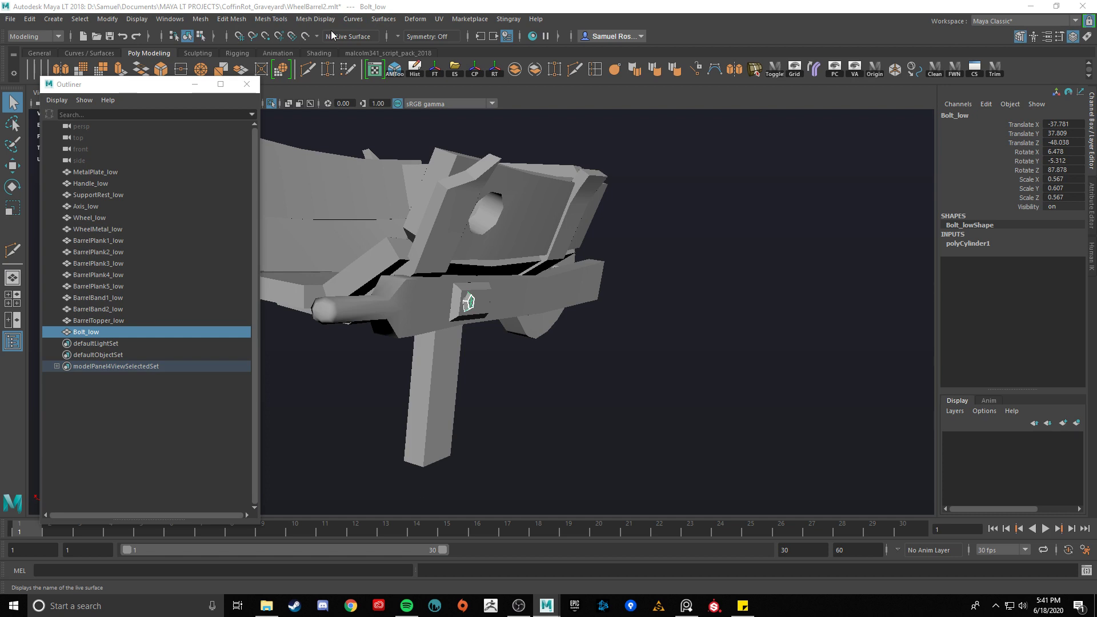
left_click_drag(577, 349, 492, 297)
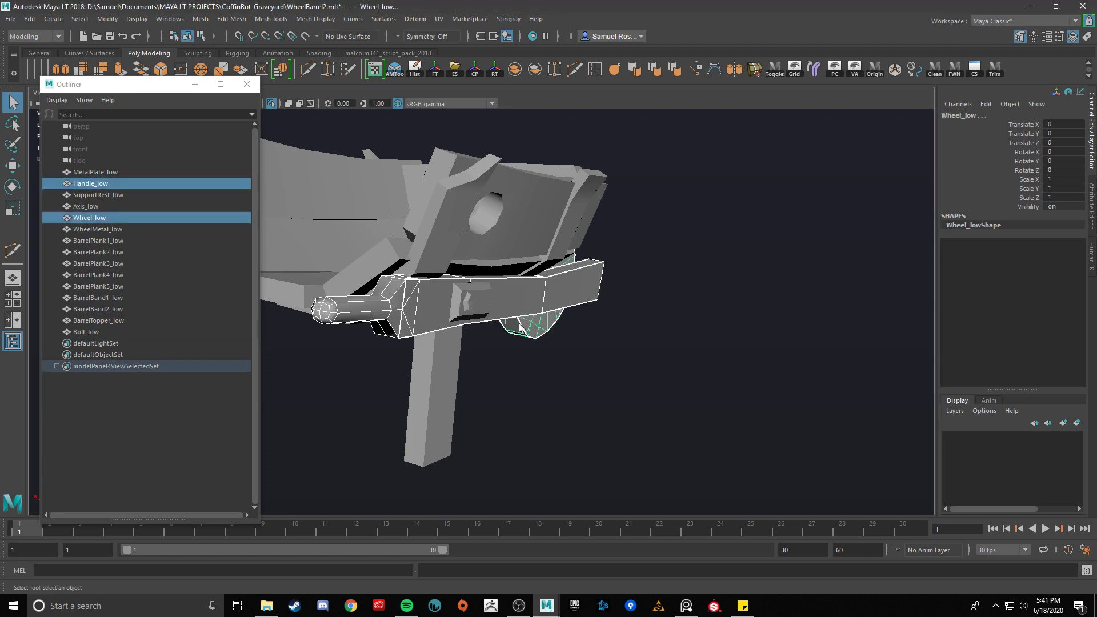
scroll(473, 331, "up", 5)
left_click(416, 314)
mouse_move(416, 313)
left_mouse_down("alt")
mouse_move(453, 299)
mouse_move(369, 270)
mouse_move(427, 297)
left_mouse_up("alt")
scroll(427, 299, "down", 2)
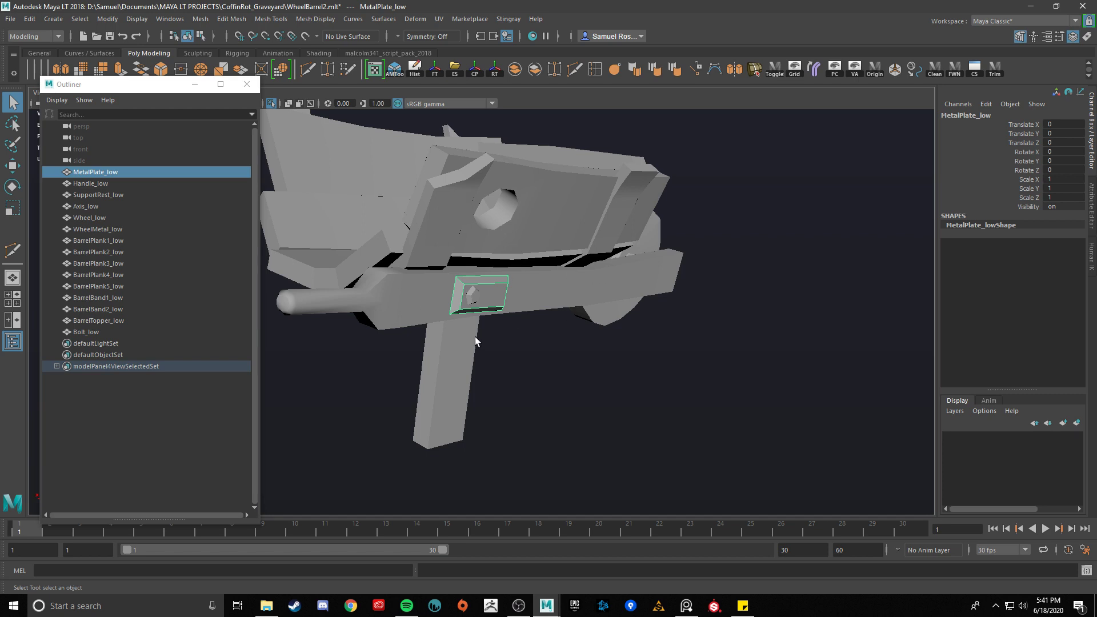
left_click(472, 294)
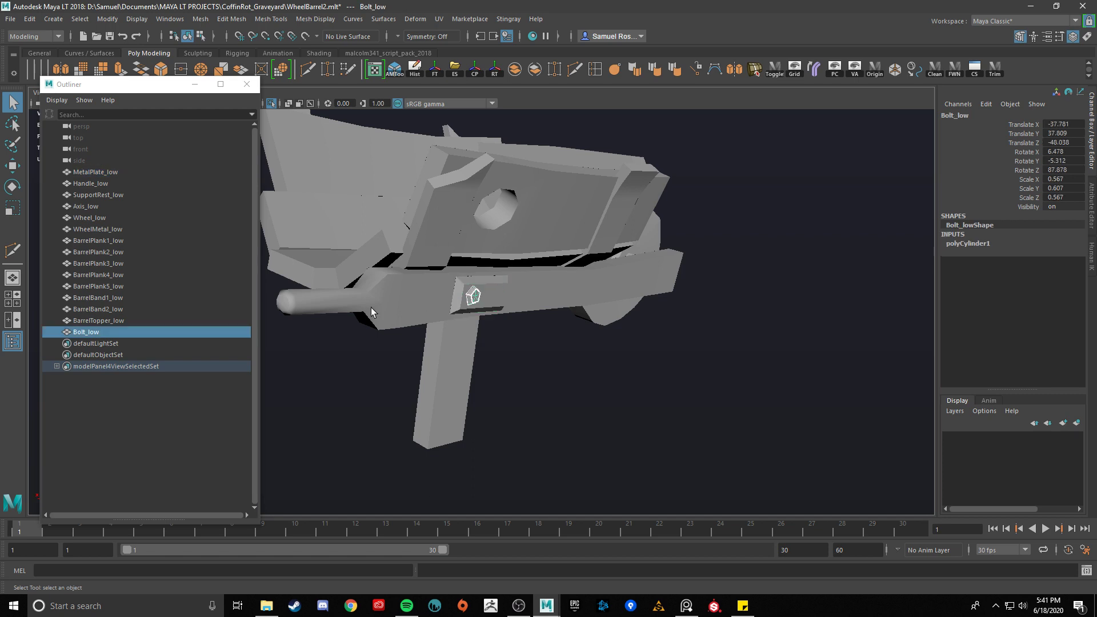
Step: Select BarrelBand2_low and examine the band in relation to the overall wheelbarrow shape from near and far
left_click(451, 215)
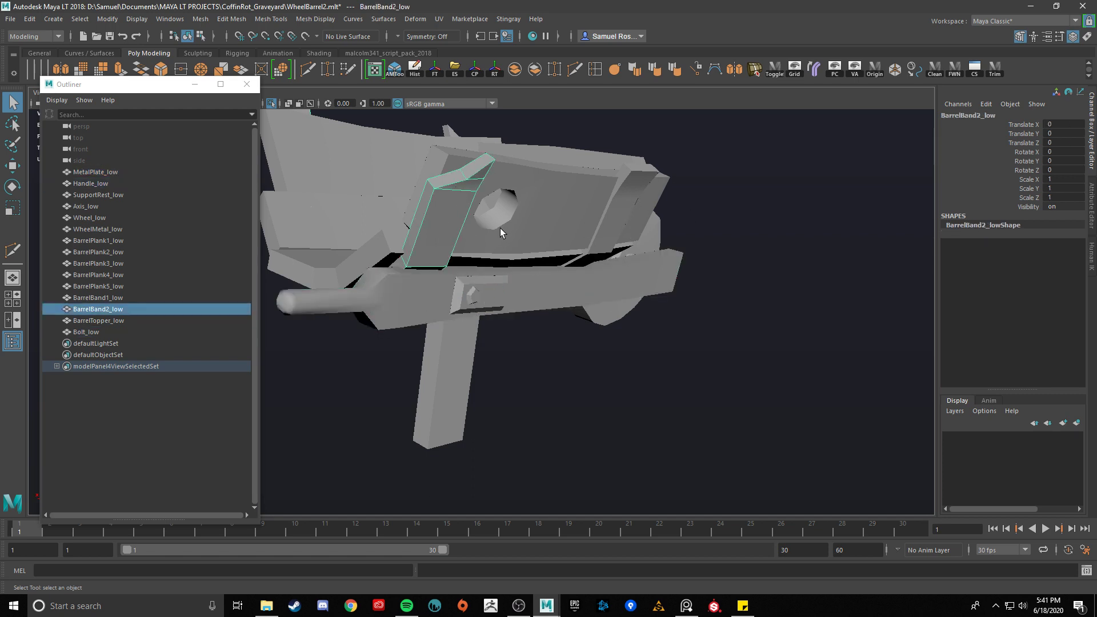
left_click_drag(500, 227, 479, 211, "alt")
left_click_drag(609, 266, 594, 344, "alt")
scroll(596, 342, "down", 2)
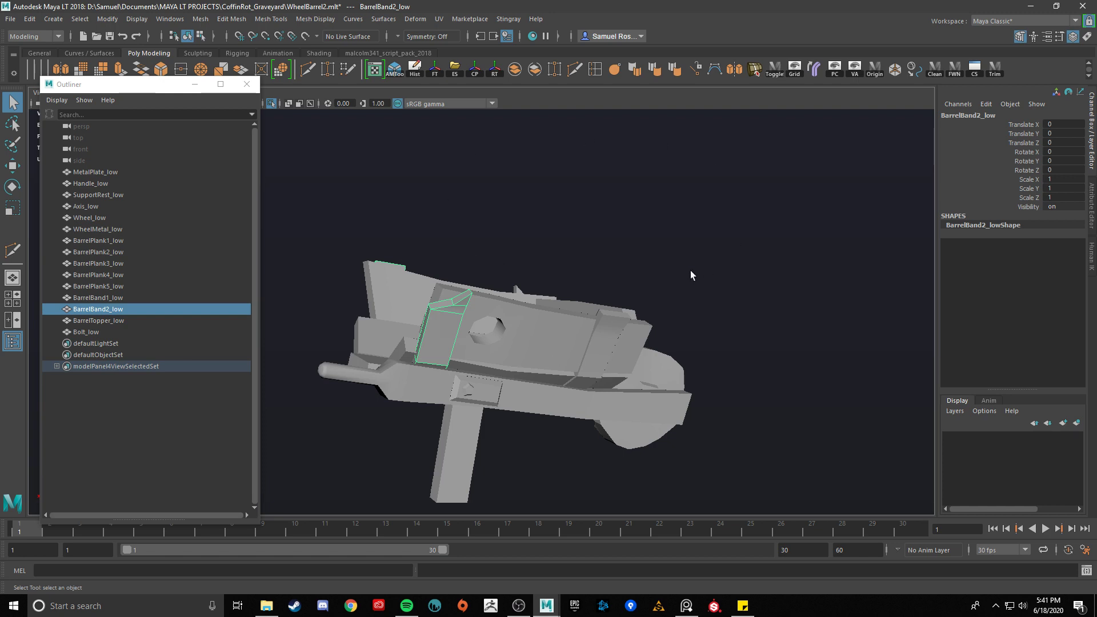
scroll(549, 247, "down", 3)
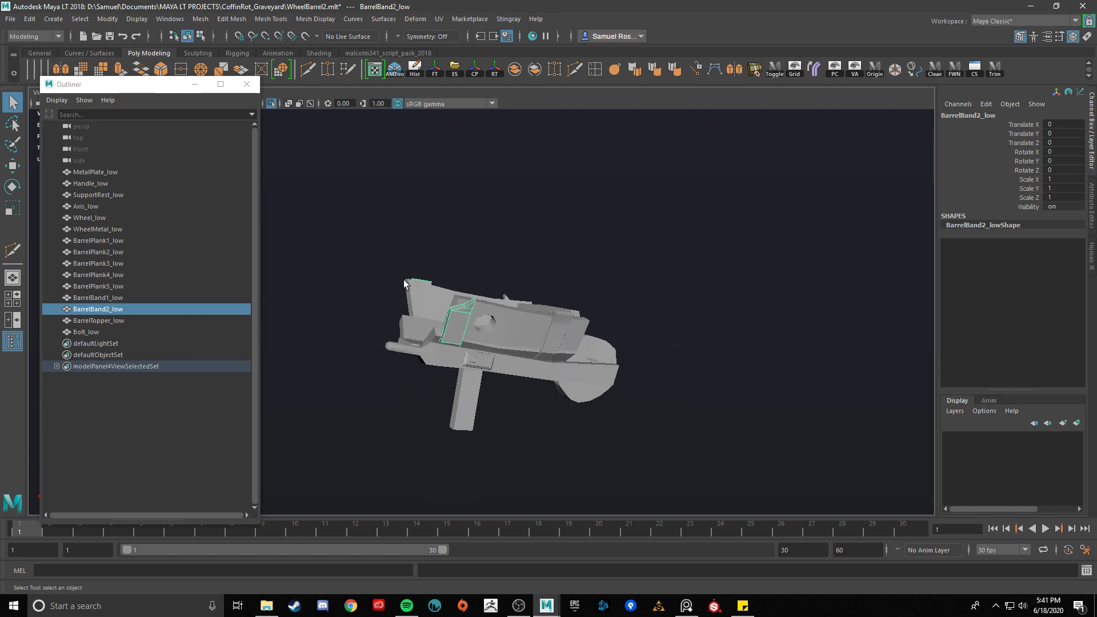
left_click_drag(601, 411, 718, 336, "alt")
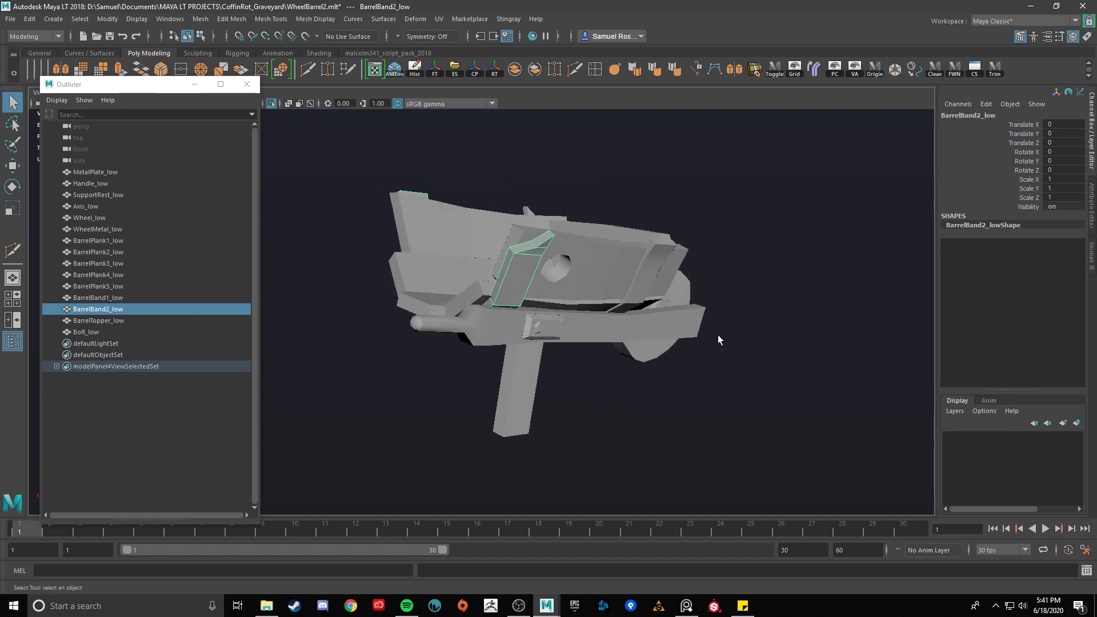
Step: Review the separate parts by selecting the whole wheelbarrow, MetalPlate_low and BarrelTopper_low, and clear the selection
left_click_drag(831, 466, 356, 123)
left_click(350, 154)
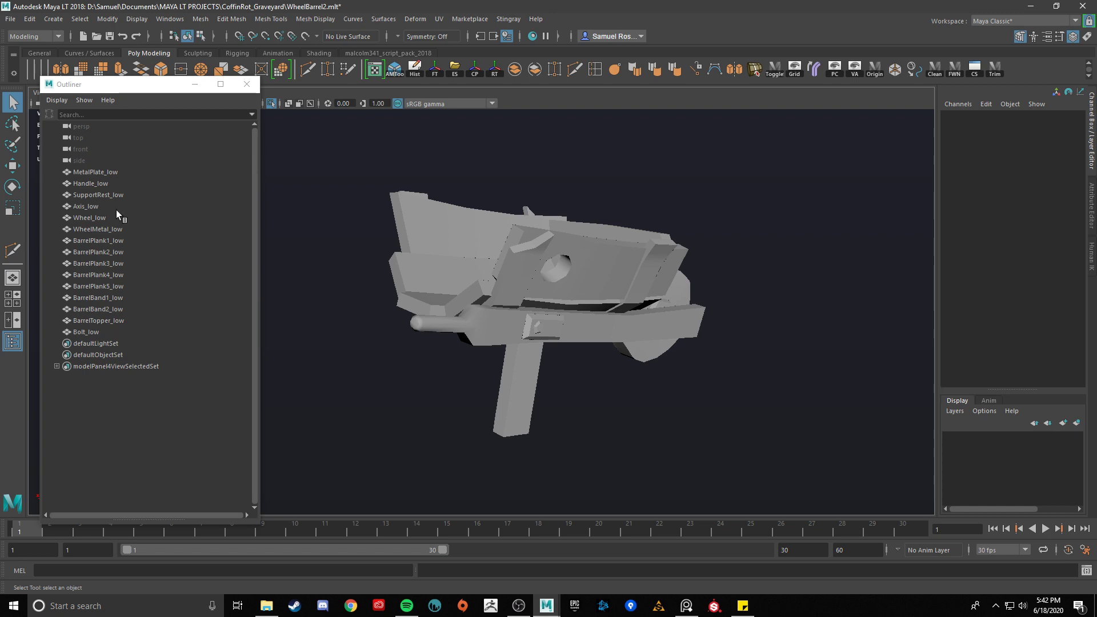
left_click(94, 172)
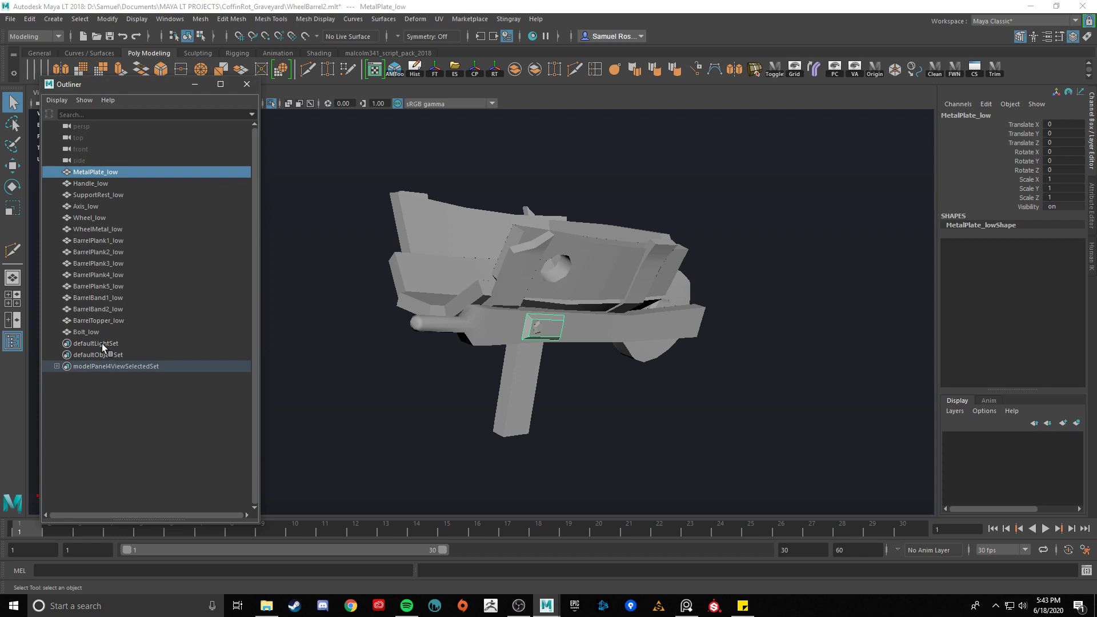
left_click(116, 321)
left_click_drag(935, 469, 381, 144)
left_click(782, 368)
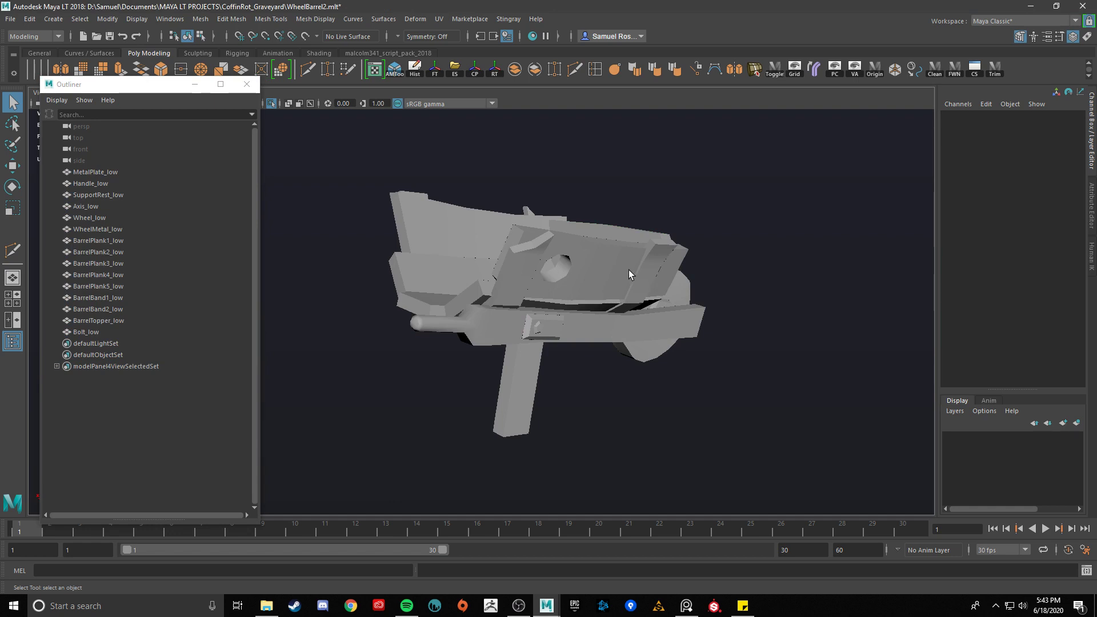
Step: Inspect the barrel's side planks and the holed plank from inside the barrel, leaving nothing selected
left_click(592, 256)
left_click(674, 216)
left_click_drag(615, 314, 713, 370, "alt")
left_click(599, 274)
left_click(649, 376)
scroll(698, 304, "up", 3)
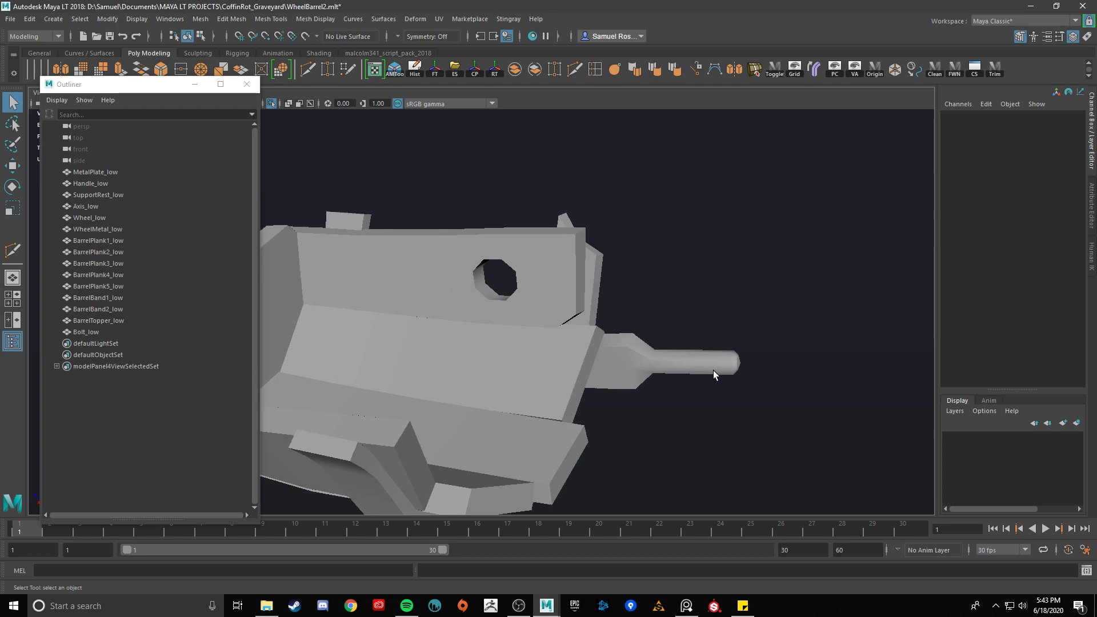